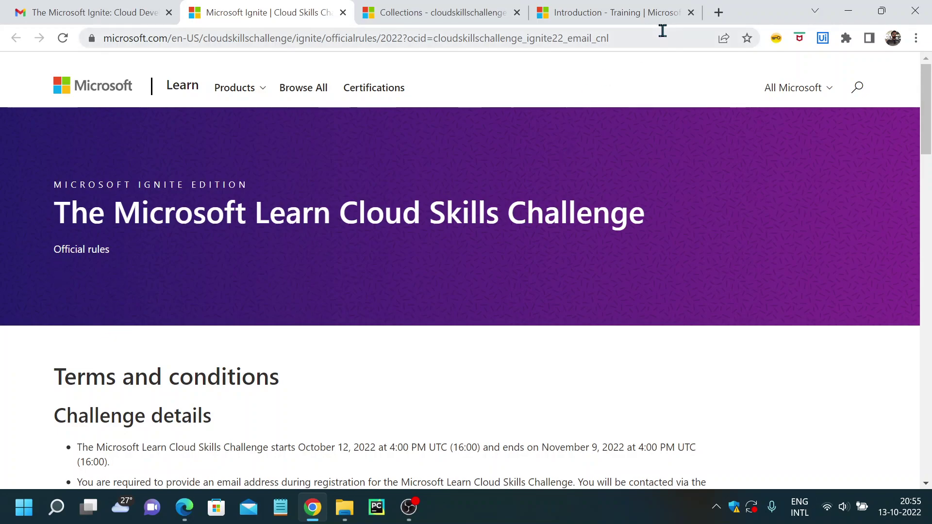
# Step: Search Google for 'microsoft ignite' in a new tab and highlight the Ignite description
pyautogui.click(718, 13)
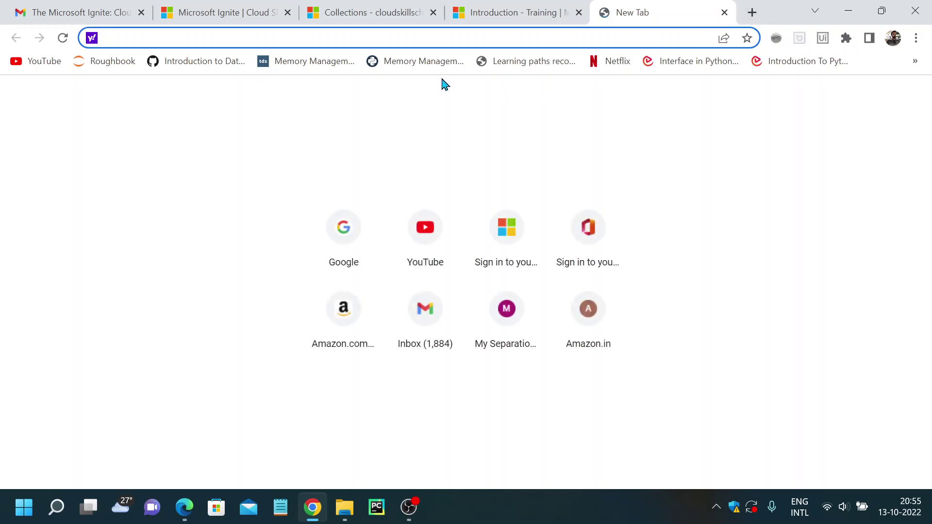
pyautogui.write('go')
pyautogui.press('Return')
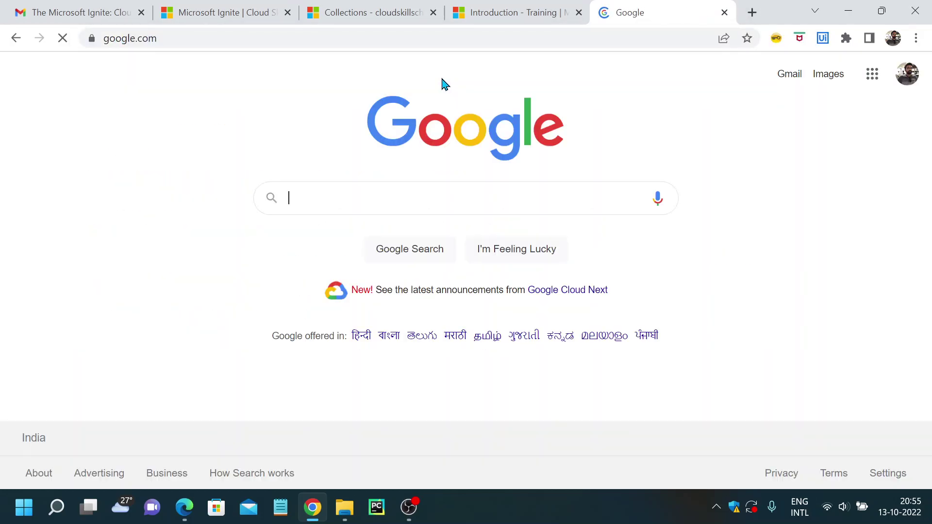
pyautogui.write('mi')
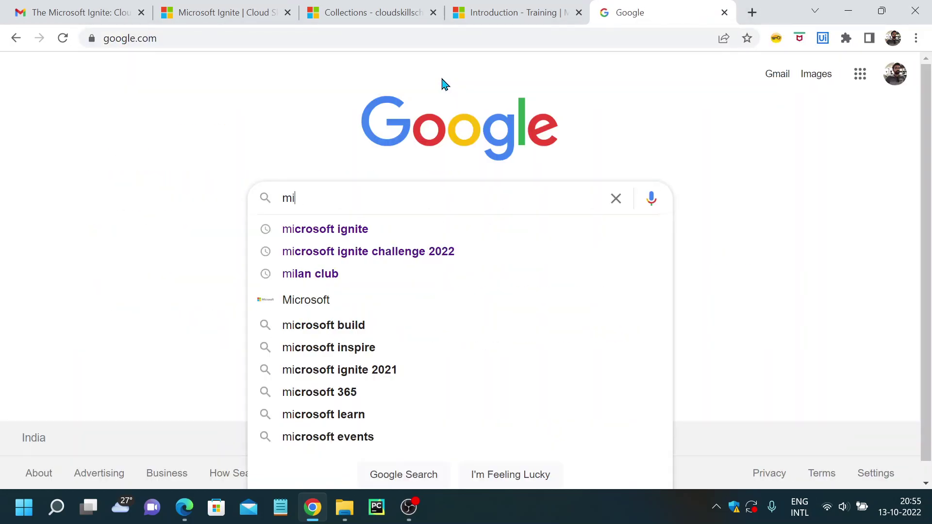
pyautogui.press('Down')
pyautogui.press('Return')
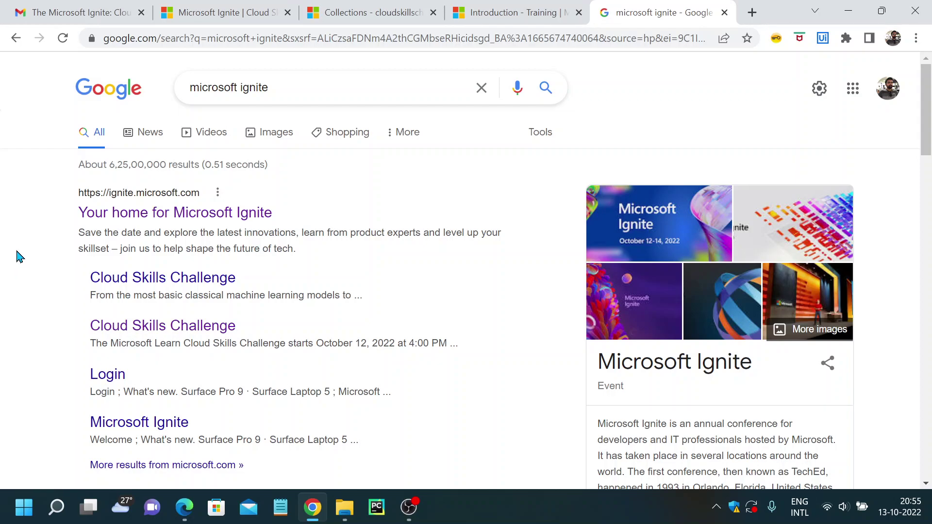
pyautogui.scroll(-2, 29, 259)
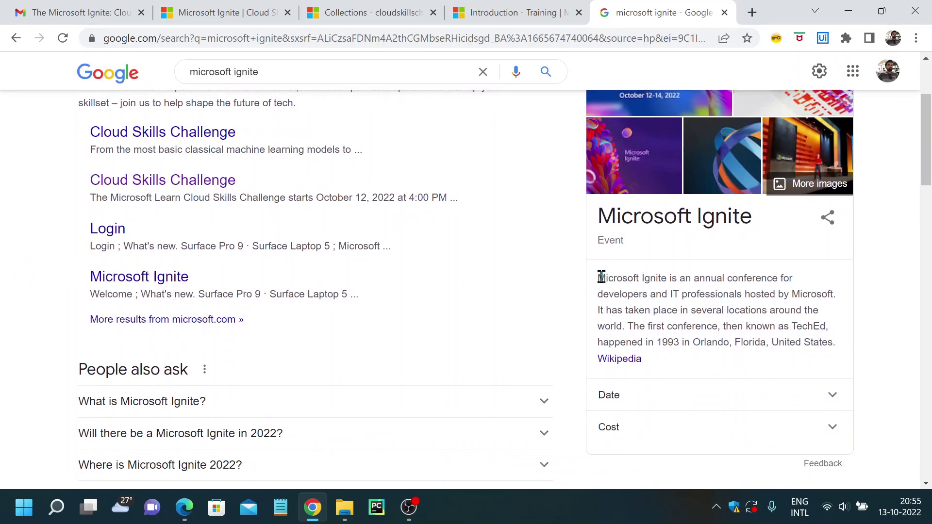
pyautogui.moveTo(599, 278)
pyautogui.mouseDown()
pyautogui.moveTo(728, 308)
pyautogui.moveTo(813, 341)
pyautogui.moveTo(829, 335)
pyautogui.mouseUp()
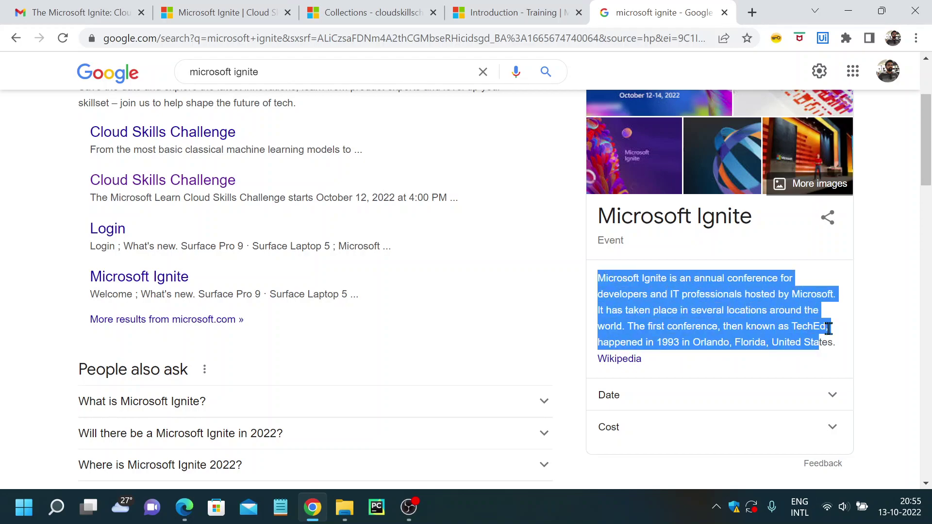
pyautogui.click(896, 282)
pyautogui.scroll(1, 255, 292)
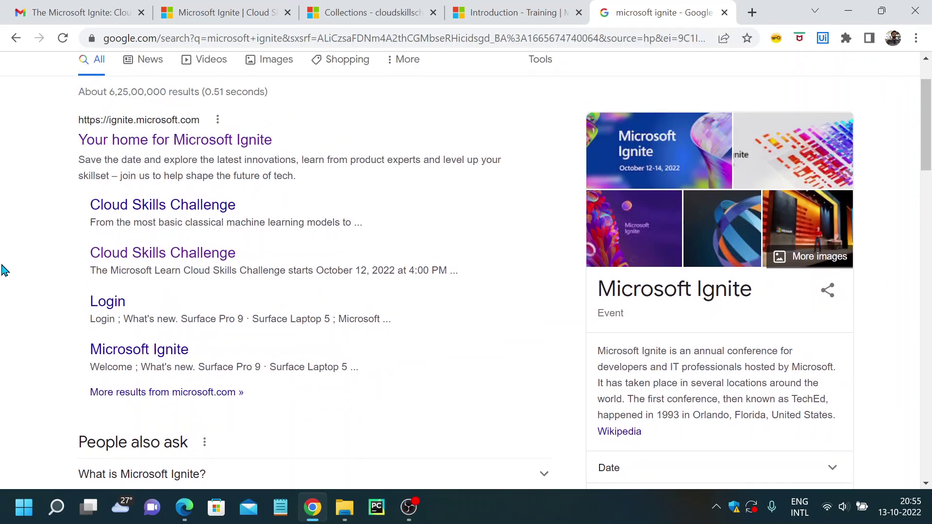
pyautogui.scroll(1, 4, 270)
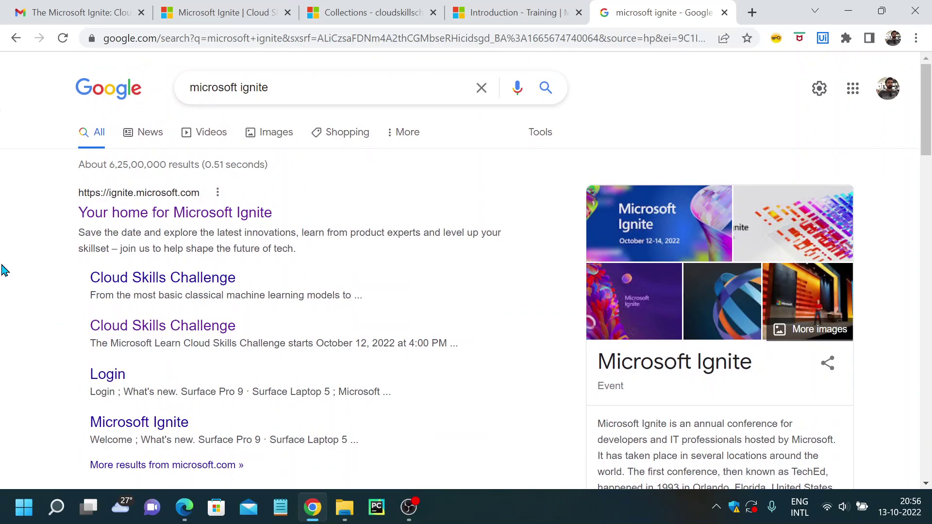
# Step: Open the Microsoft Ignite home page in a new tab, then play and pause its livestream
pyautogui.middleClick(146, 213)
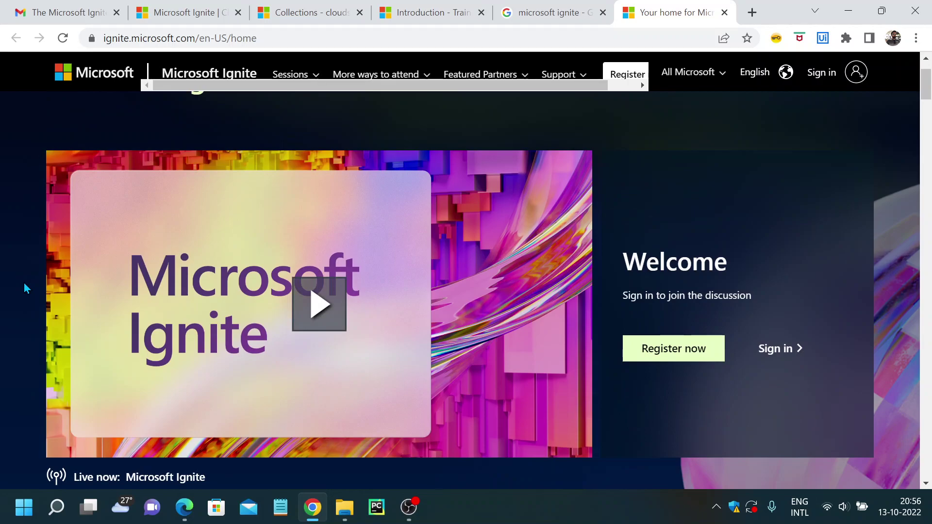
pyautogui.scroll(-1, 24, 289)
pyautogui.scroll(-1, 22, 292)
pyautogui.scroll(-3, 21, 293)
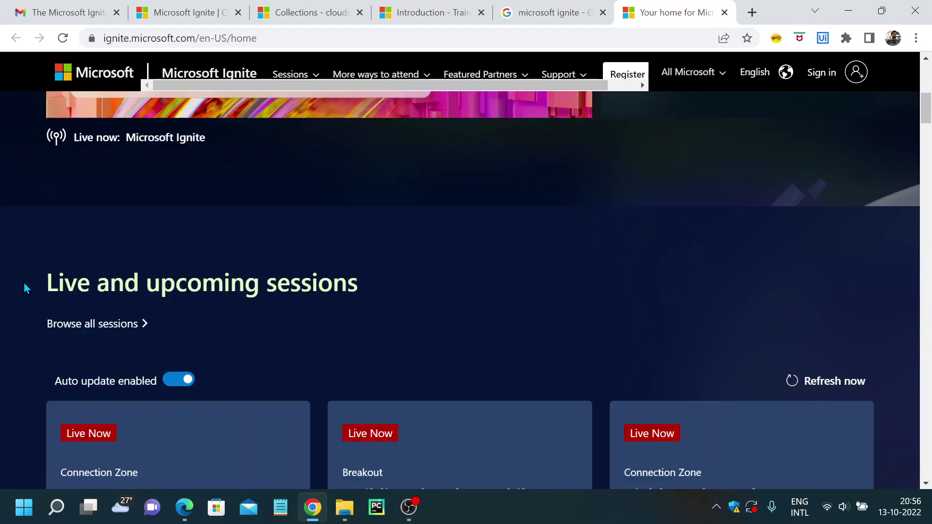
pyautogui.scroll(1, 19, 293)
pyautogui.scroll(2, 13, 296)
pyautogui.scroll(1, 11, 309)
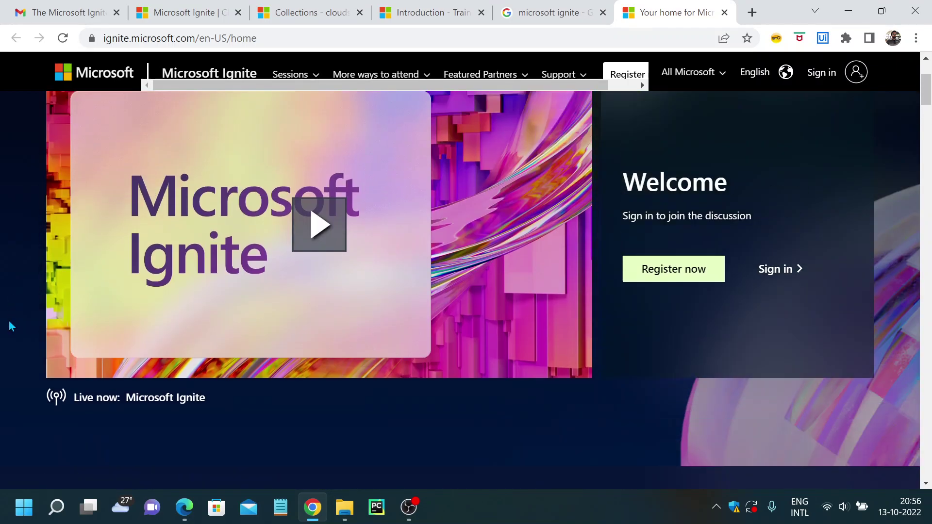
pyautogui.scroll(2, 7, 308)
pyautogui.scroll(-1, 145, 349)
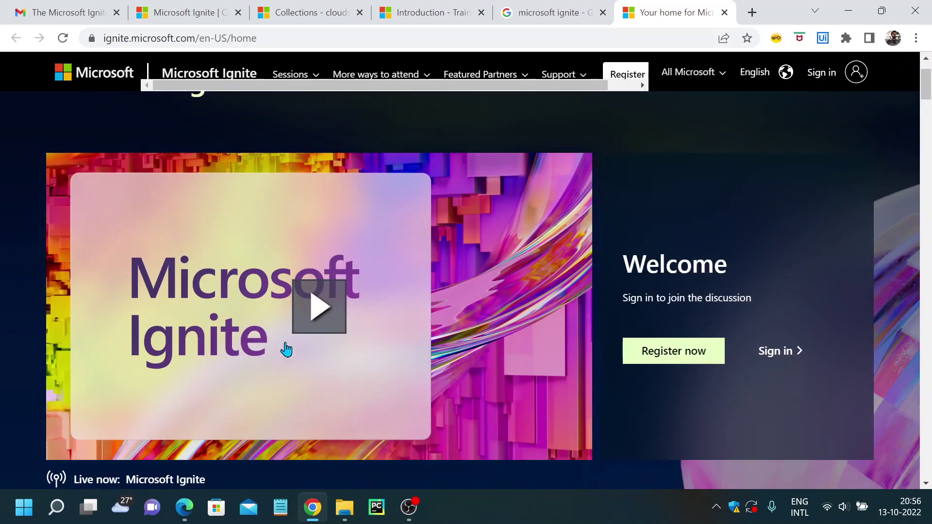
pyautogui.click(306, 313)
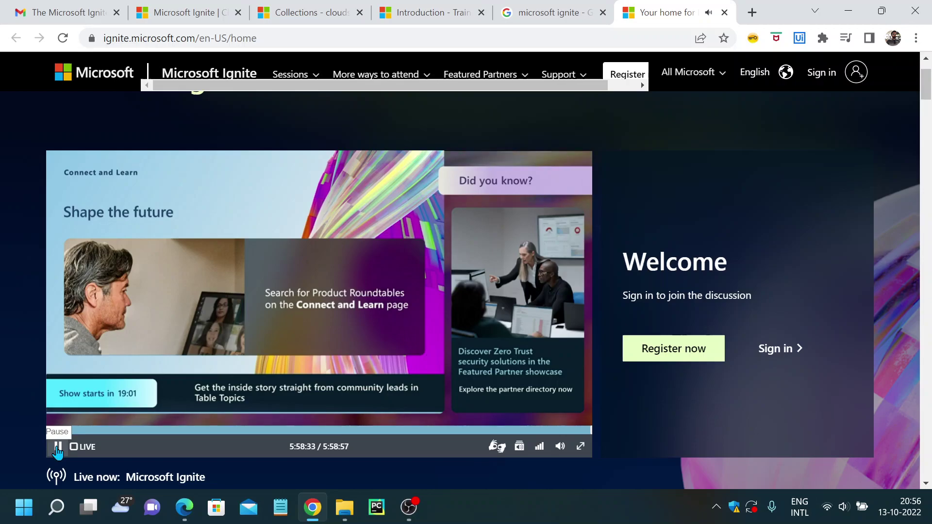
pyautogui.click(58, 447)
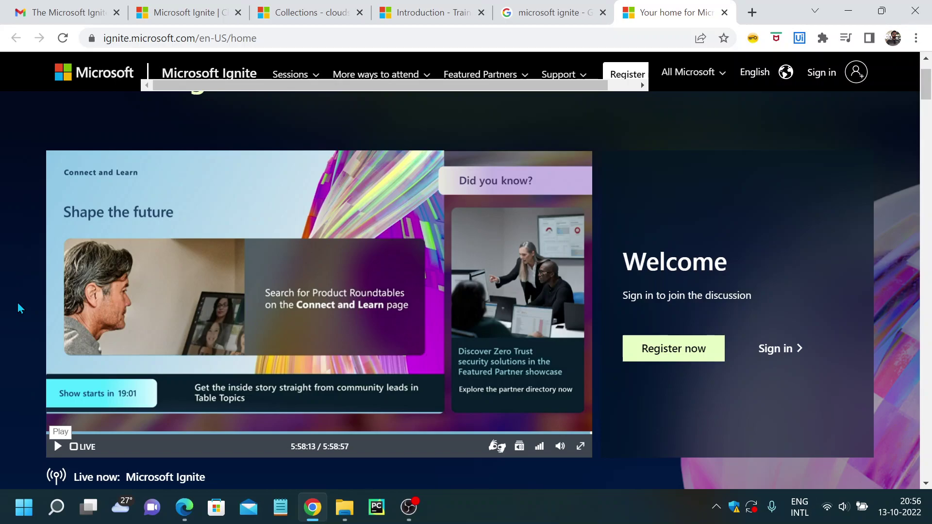
pyautogui.scroll(-1, 20, 310)
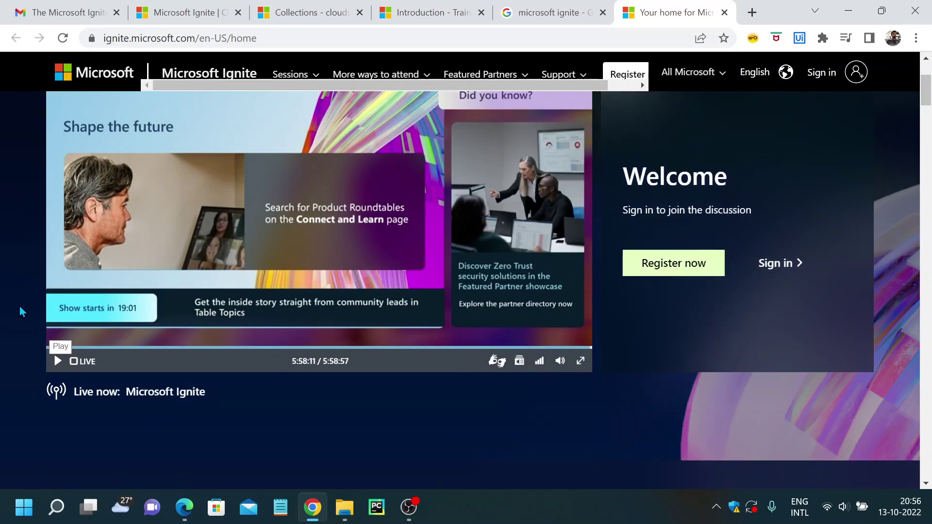
pyautogui.scroll(-1, 20, 310)
pyautogui.scroll(2, 20, 310)
pyautogui.scroll(1, 19, 311)
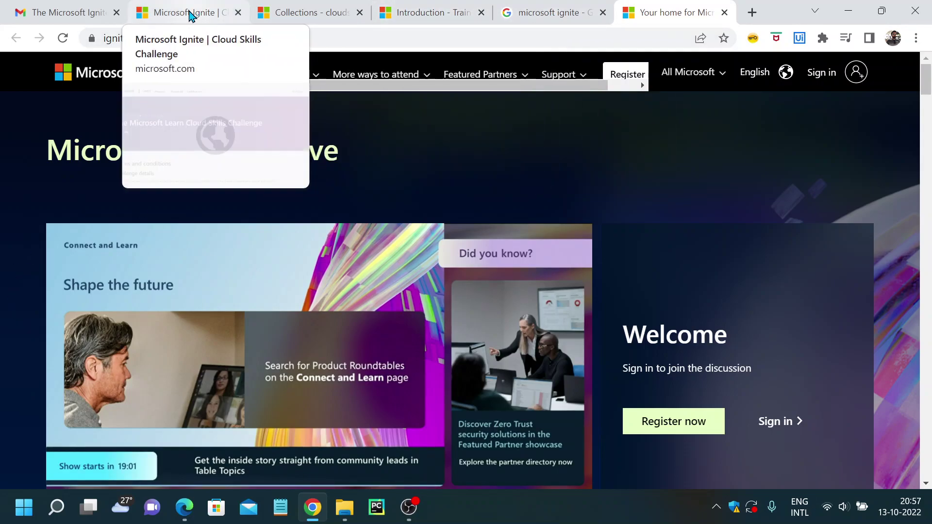
# Step: On the official rules page, highlight the start date, eligible exams list and AZ-305 aligning challenge
pyautogui.click(192, 14)
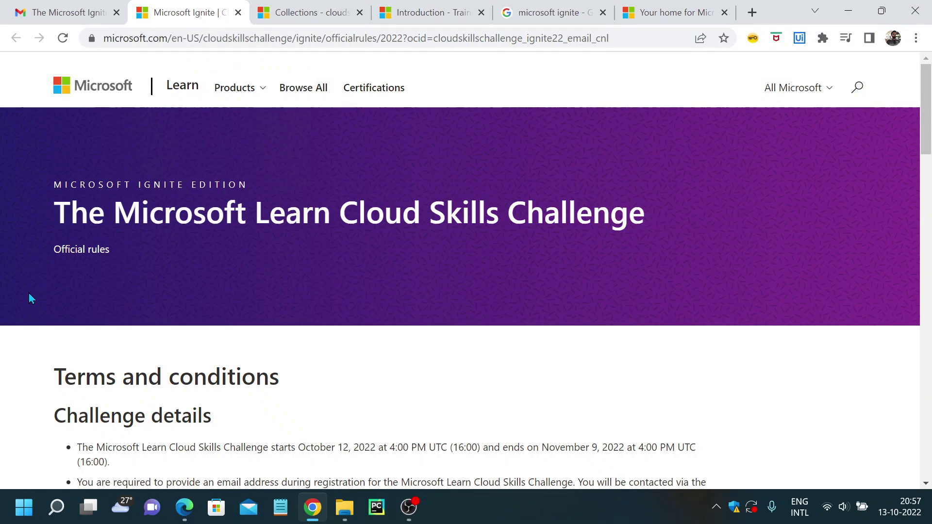
pyautogui.scroll(-2, 29, 305)
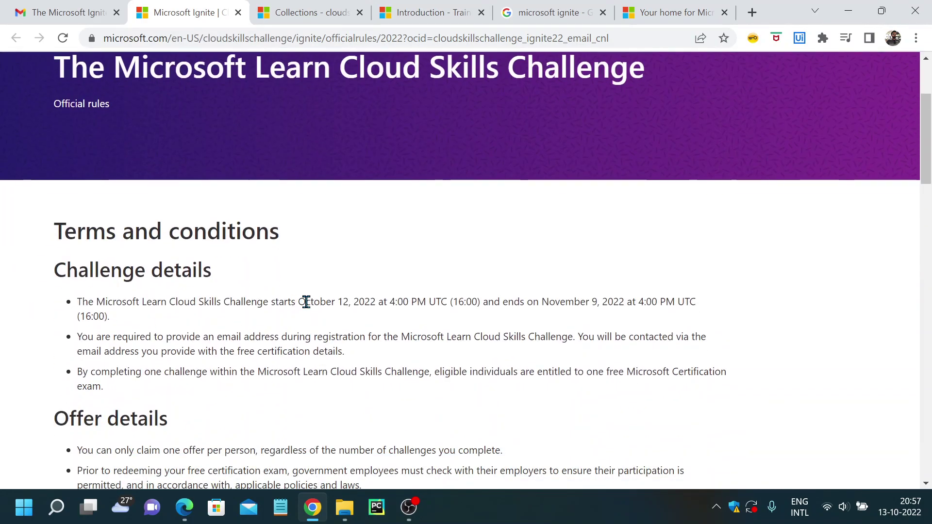
pyautogui.moveTo(298, 302); pyautogui.dragTo(451, 305)
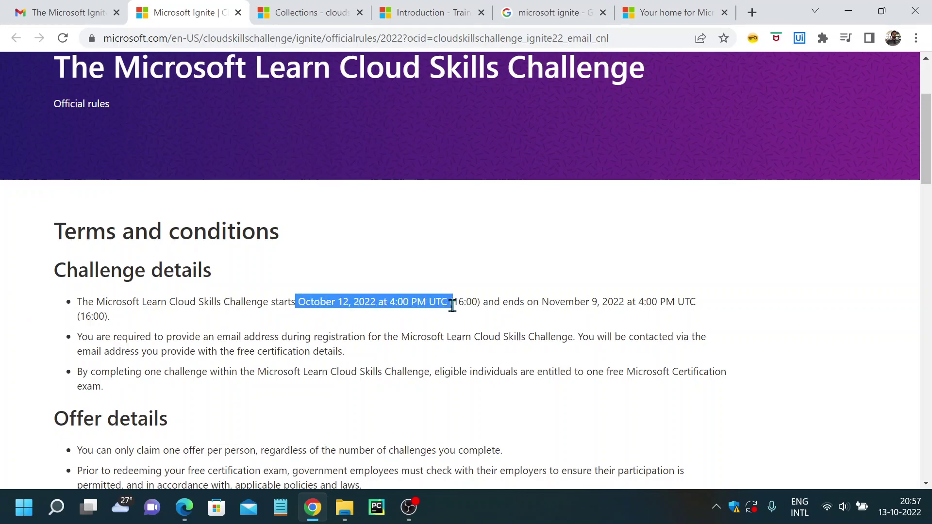
pyautogui.click(285, 316)
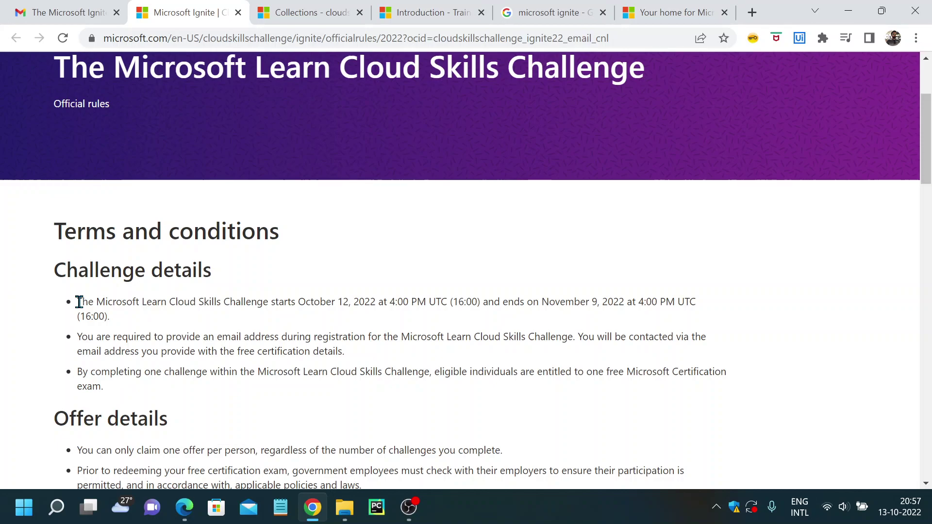
pyautogui.scroll(-2, 78, 304)
pyautogui.scroll(2, 54, 343)
pyautogui.scroll(-2, 54, 343)
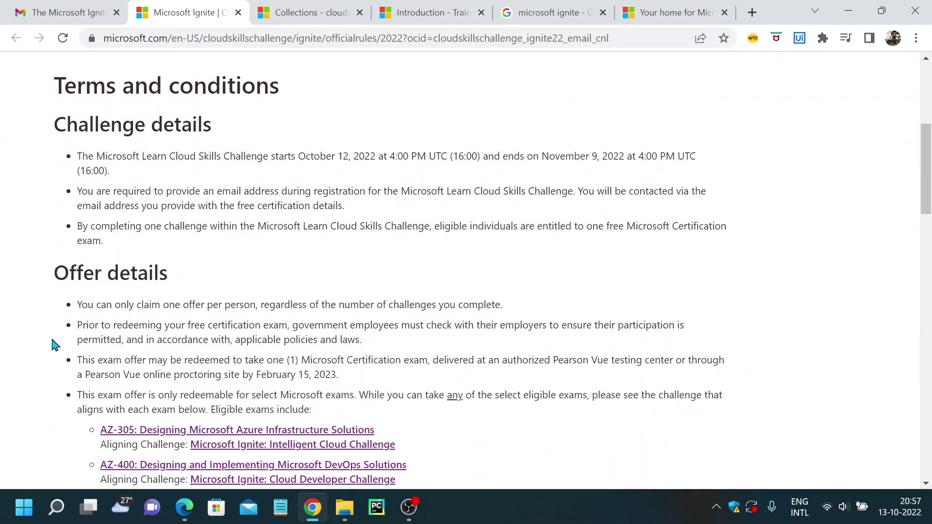
pyautogui.scroll(-2, 54, 345)
pyautogui.scroll(-1, 53, 343)
pyautogui.scroll(-1, 56, 339)
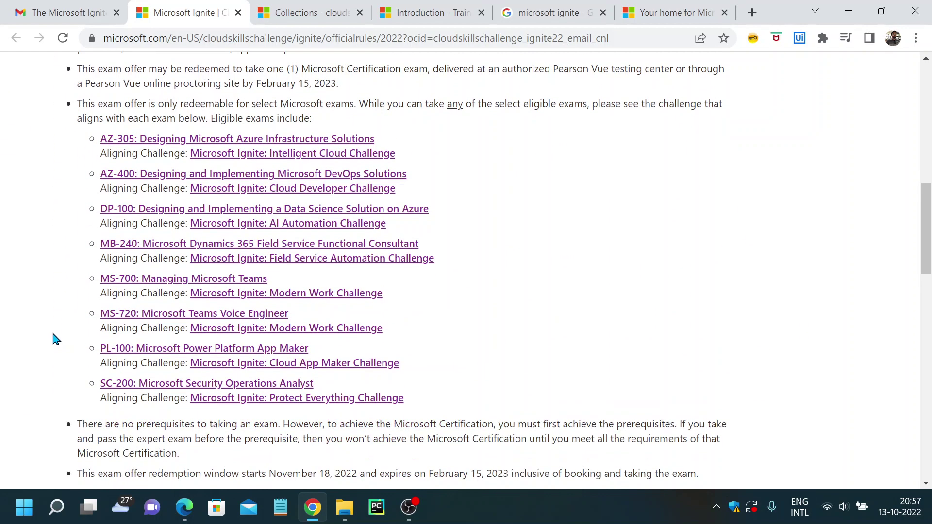
pyautogui.moveTo(69, 142); pyautogui.dragTo(551, 389)
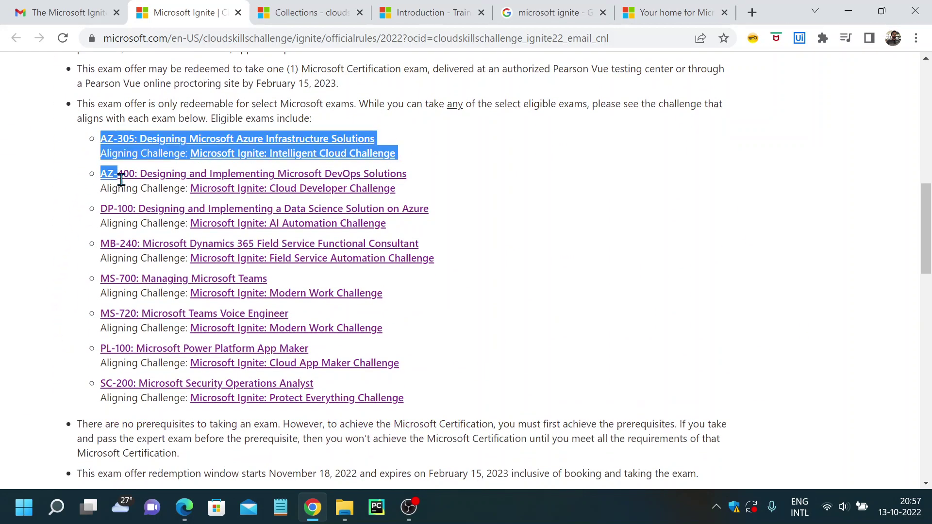
pyautogui.click(567, 389)
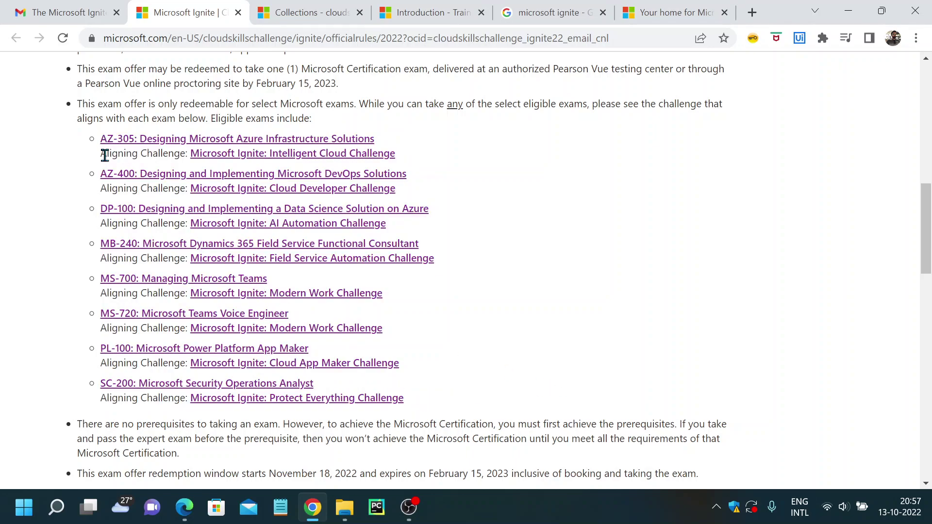
pyautogui.moveTo(102, 155); pyautogui.dragTo(181, 154)
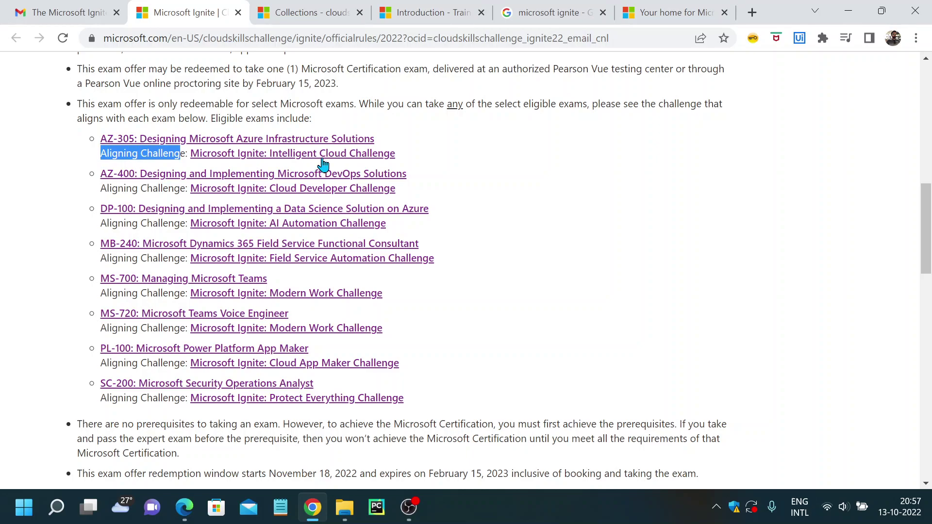
pyautogui.click(620, 210)
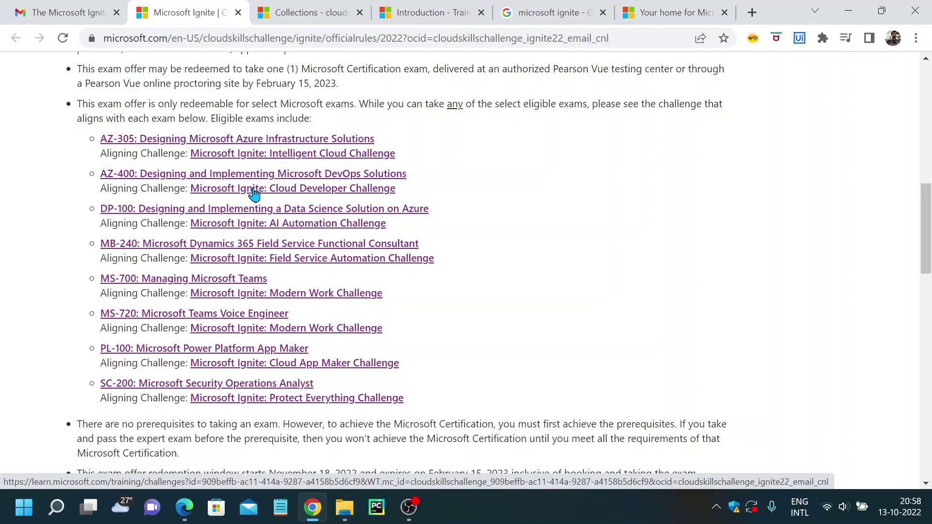
# Step: Open the Cloud Developer Challenge in a new tab and glance at its regression models introduction
pyautogui.middleClick(253, 191)
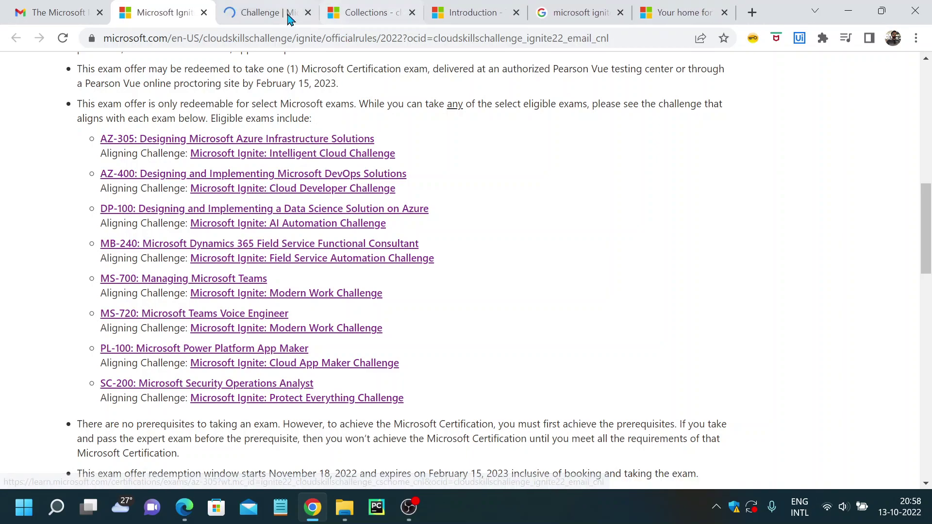
pyautogui.click(252, 16)
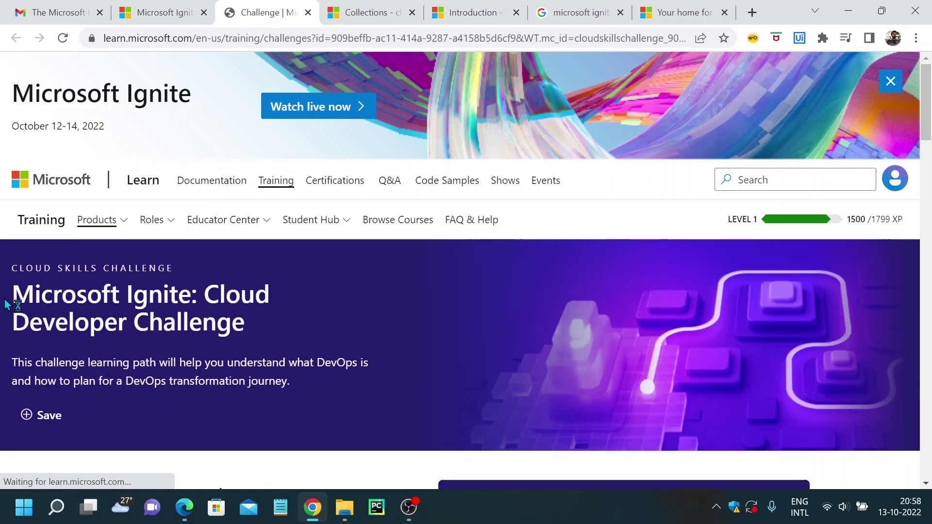
pyautogui.scroll(-1, 8, 305)
pyautogui.scroll(-2, 8, 305)
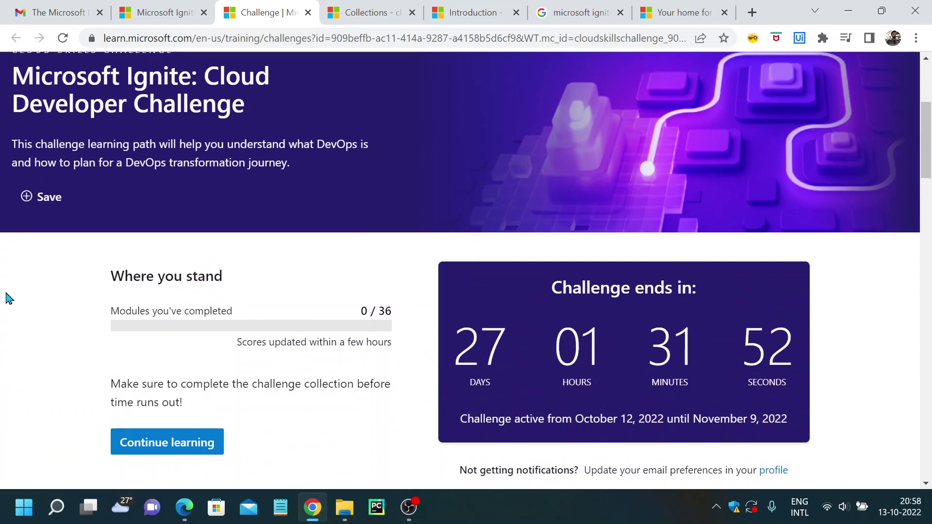
pyautogui.scroll(-1, 9, 298)
pyautogui.scroll(-2, 9, 298)
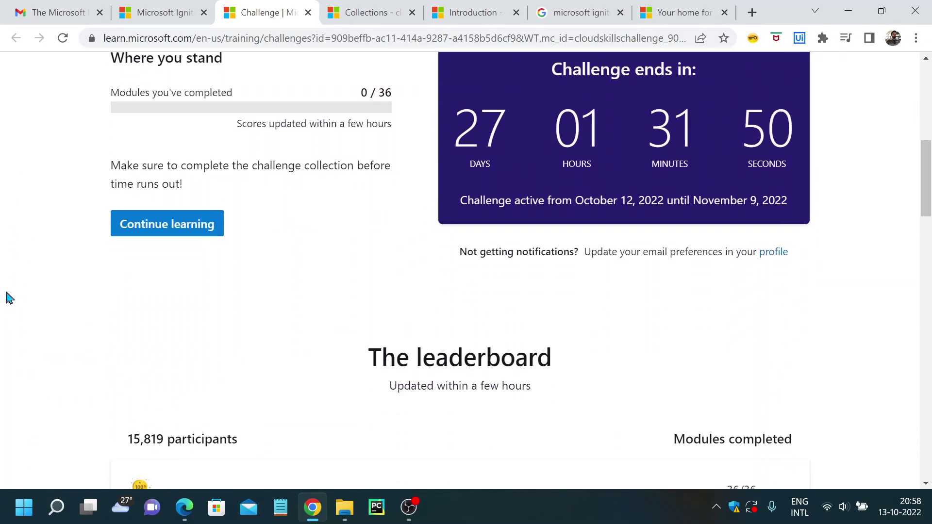
pyautogui.scroll(-2, 9, 299)
pyautogui.scroll(2, 8, 298)
pyautogui.scroll(1, 11, 297)
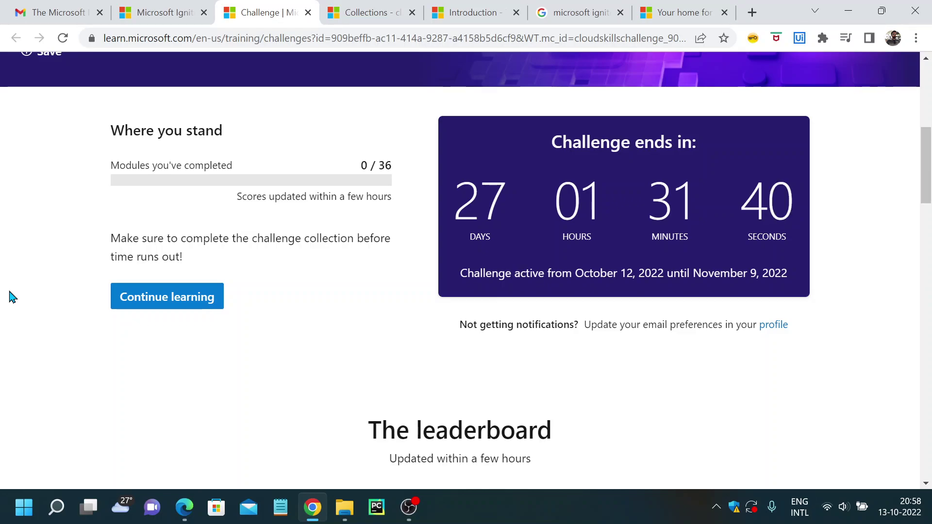
pyautogui.scroll(2, 15, 298)
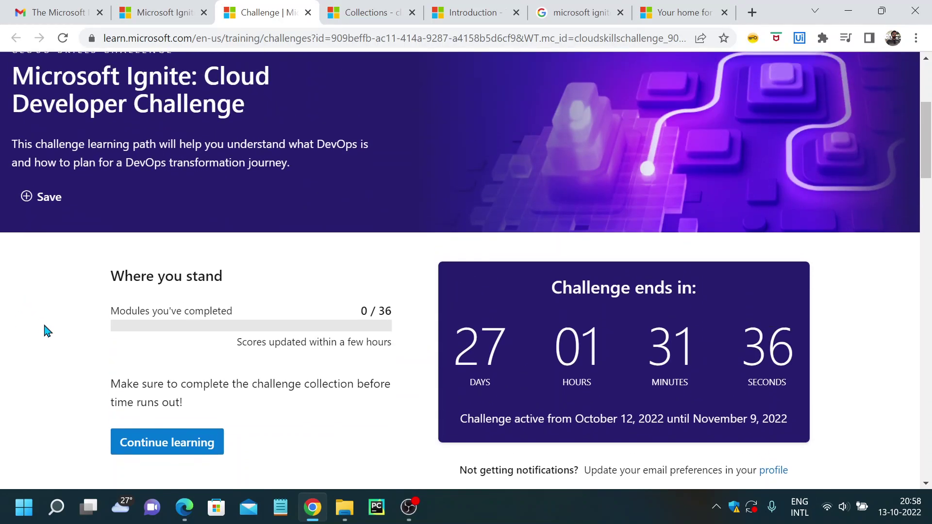
pyautogui.scroll(1, 46, 328)
pyautogui.scroll(-2, 48, 328)
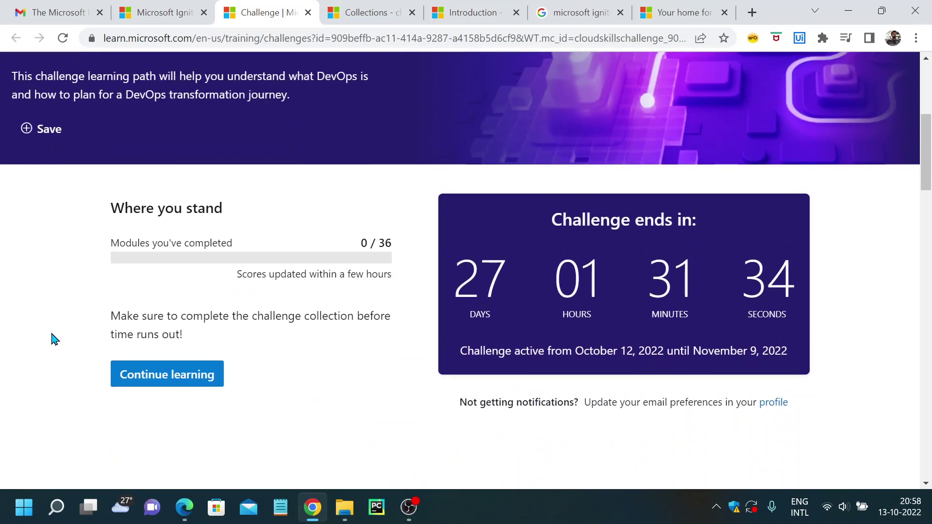
pyautogui.scroll(2, 53, 339)
pyautogui.click(464, 13)
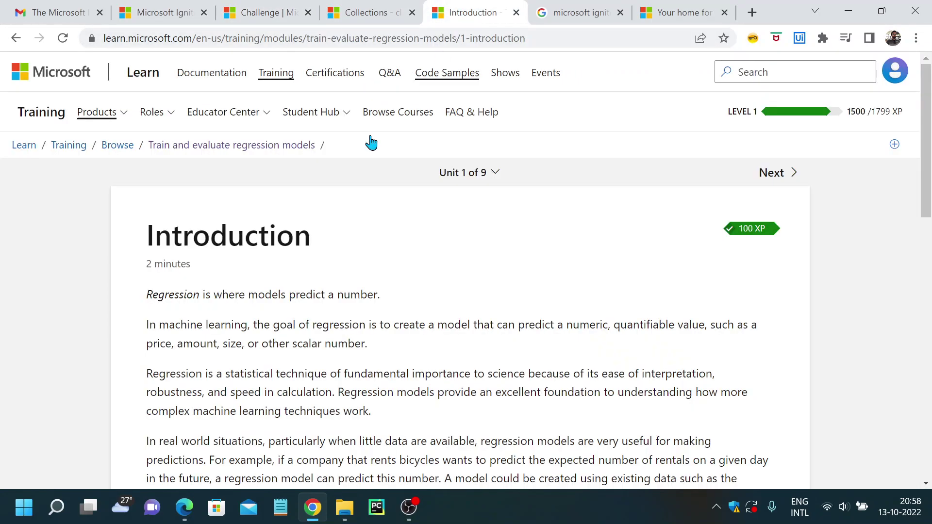
pyautogui.click(265, 15)
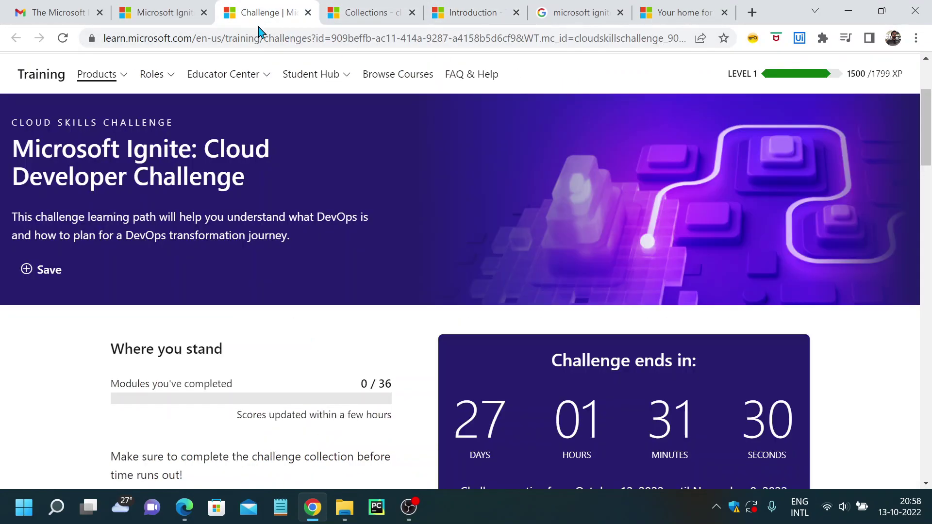
pyautogui.click(168, 14)
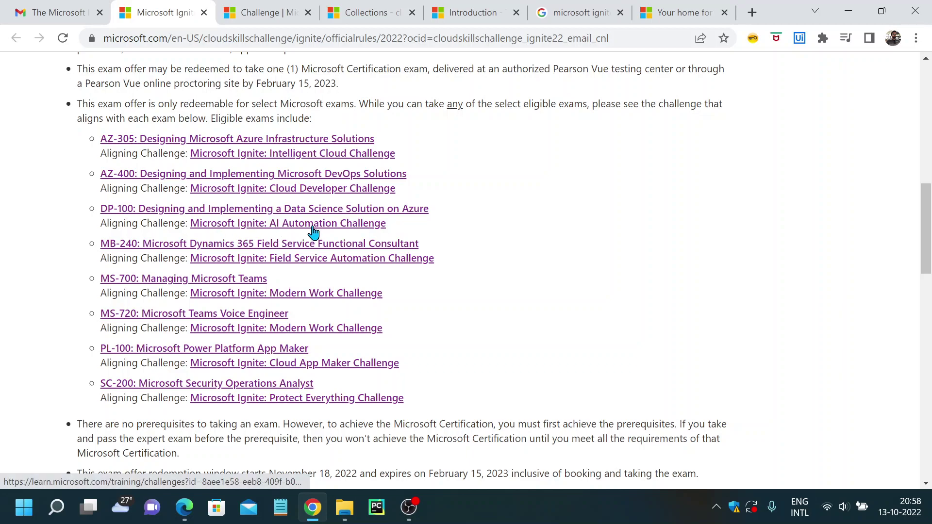
pyautogui.click(355, 16)
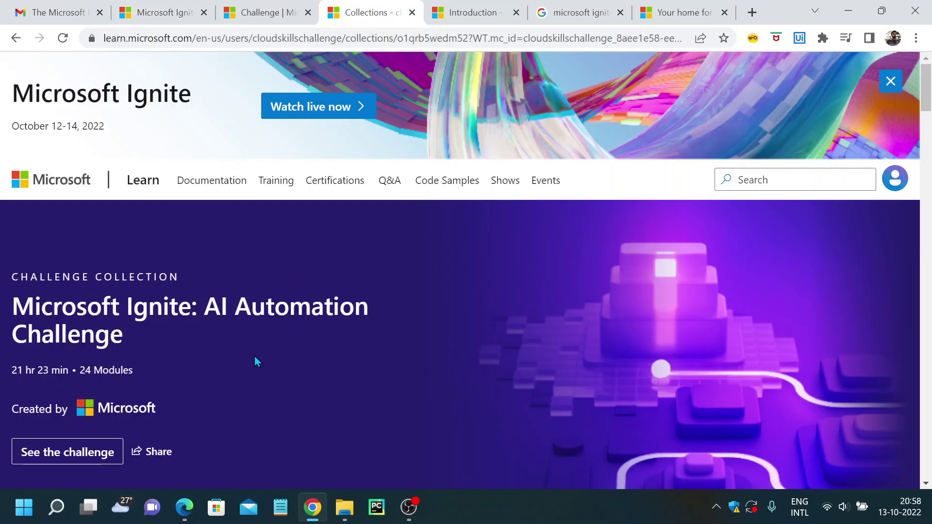
pyautogui.scroll(-2, 254, 359)
pyautogui.scroll(-2, 271, 311)
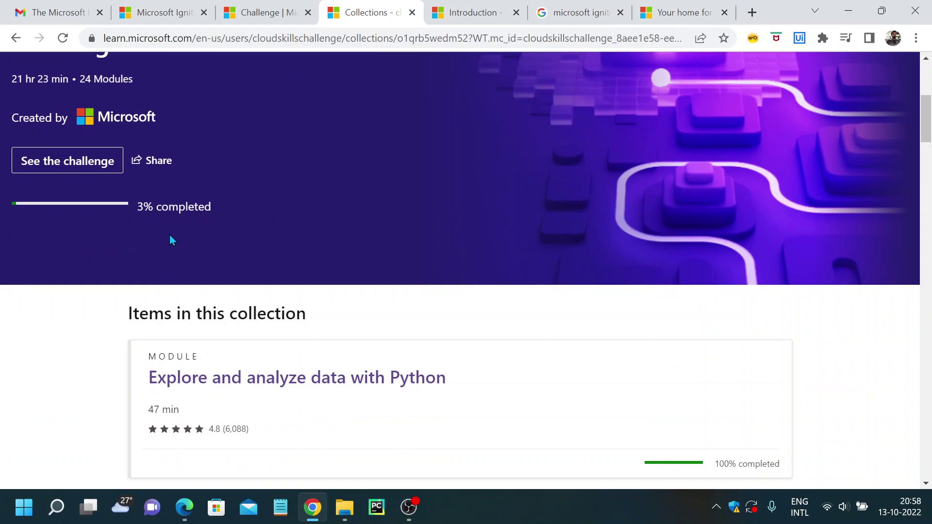
pyautogui.scroll(1, 165, 255)
pyautogui.scroll(-3, 102, 337)
pyautogui.scroll(-1, 121, 302)
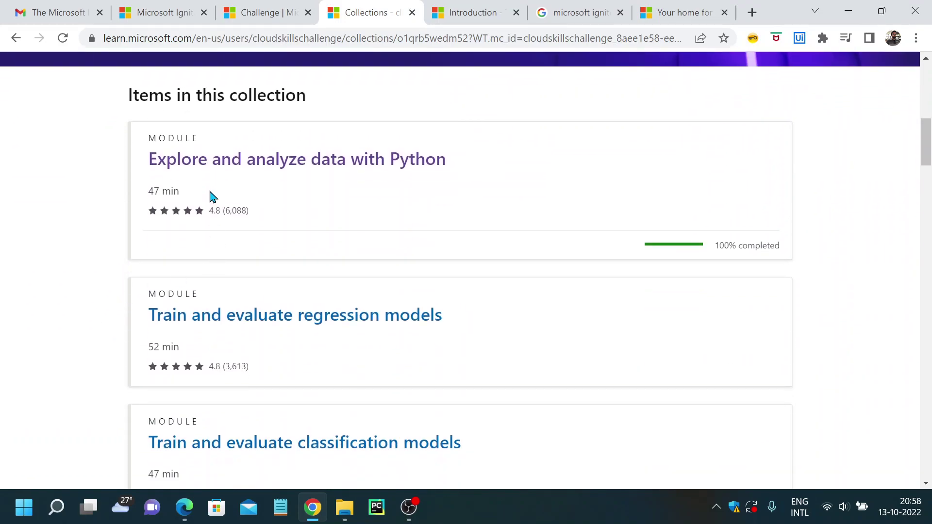
pyautogui.scroll(-2, 88, 306)
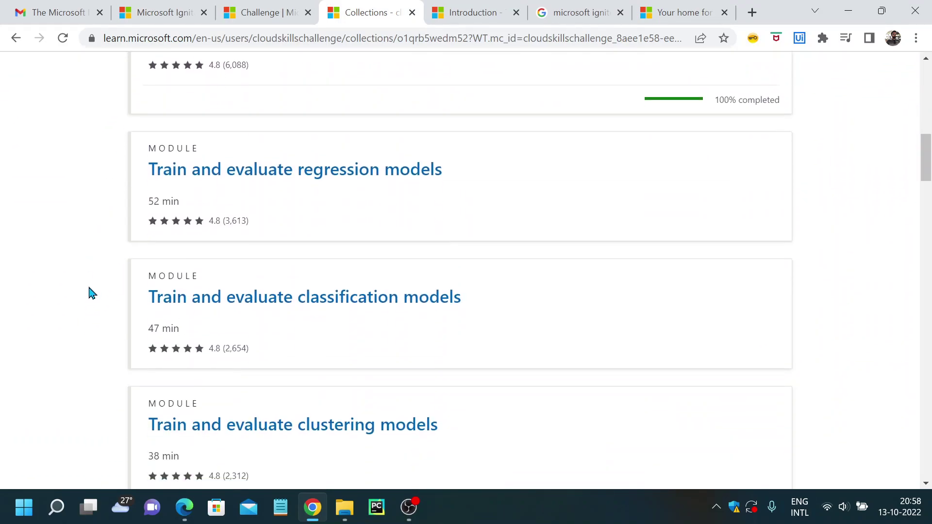
pyautogui.scroll(-3, 121, 243)
pyautogui.scroll(-3, 120, 245)
pyautogui.scroll(-5, 125, 301)
pyautogui.scroll(-5, 94, 312)
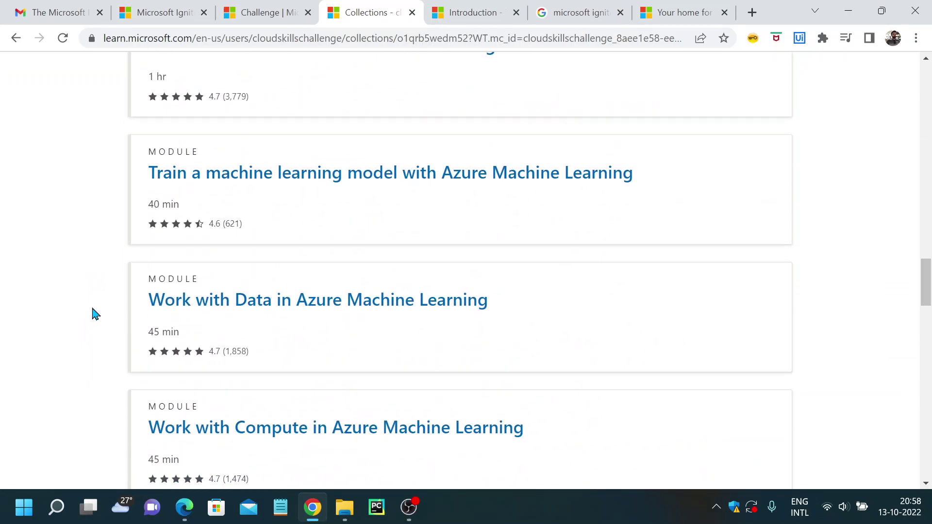
pyautogui.scroll(-4, 93, 313)
pyautogui.scroll(5, 93, 313)
pyautogui.scroll(5, 93, 313)
pyautogui.scroll(3, 93, 314)
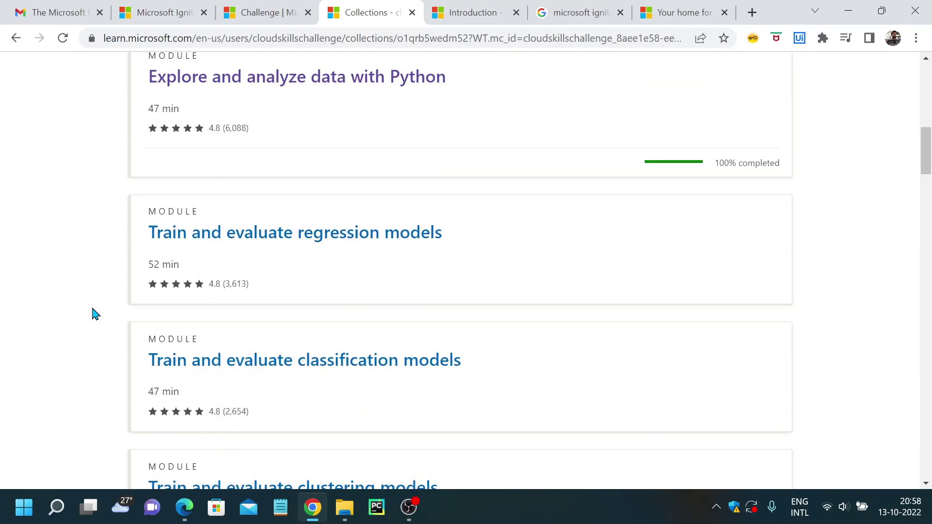
pyautogui.scroll(2, 93, 313)
pyautogui.scroll(4, 93, 313)
pyautogui.scroll(2, 240, 288)
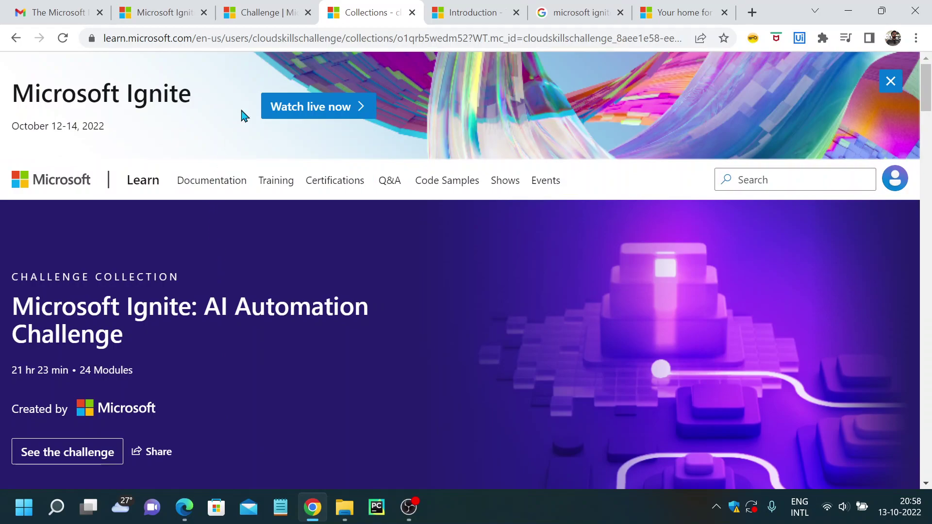
# Step: Back on the rules tab, highlight the October 12 start and November 9, 2022 end dates
pyautogui.click(263, 16)
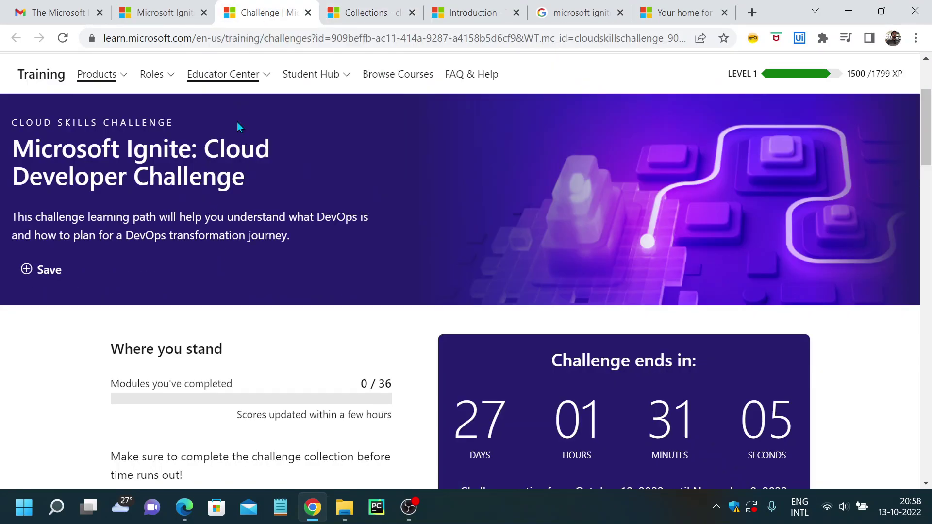
pyautogui.click(165, 19)
pyautogui.scroll(1, 36, 273)
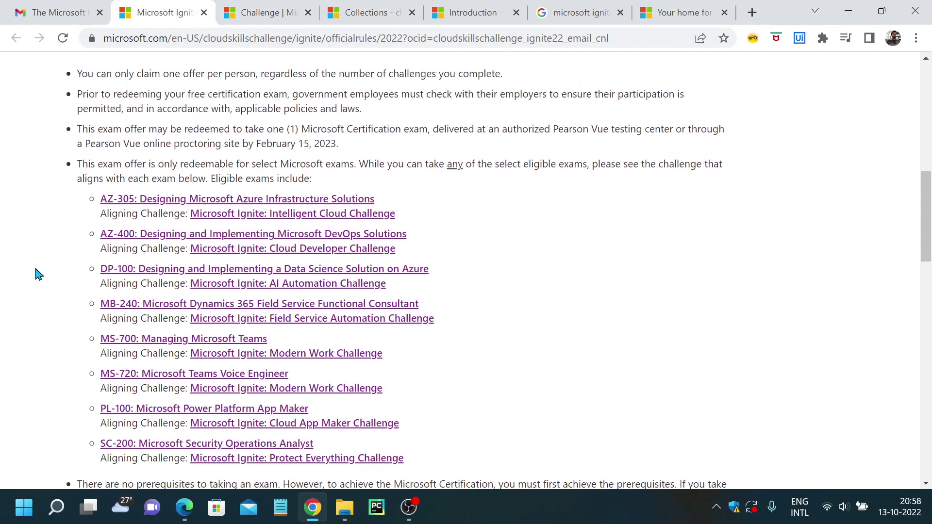
pyautogui.scroll(2, 36, 273)
pyautogui.scroll(2, 37, 273)
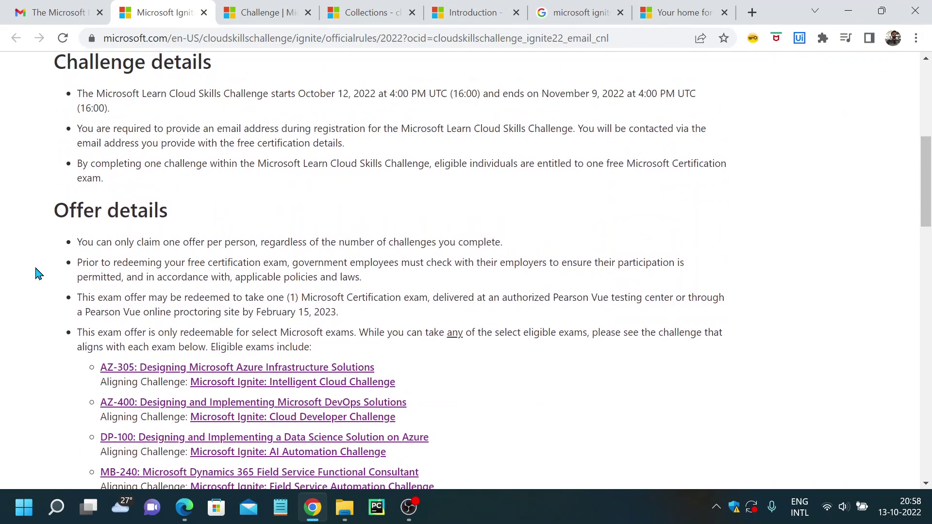
pyautogui.moveTo(195, 229); pyautogui.dragTo(370, 229)
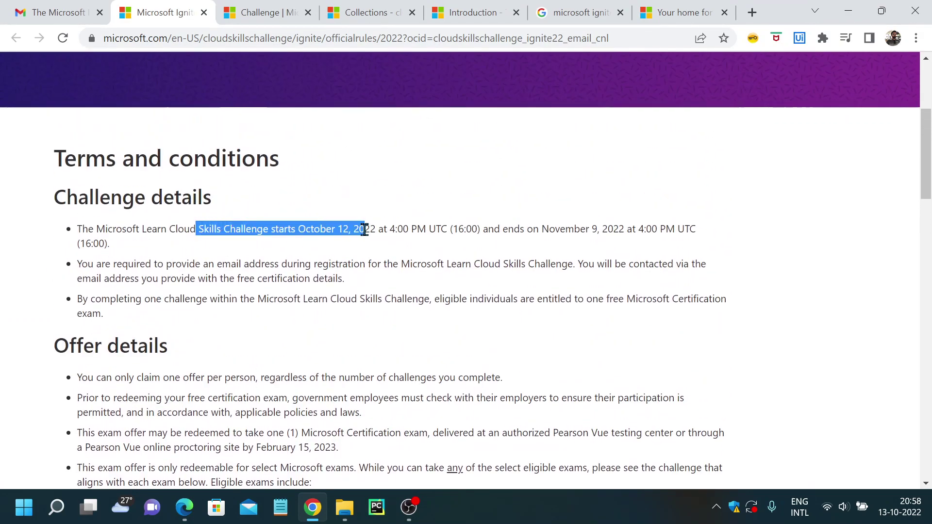
pyautogui.moveTo(503, 229); pyautogui.dragTo(657, 230)
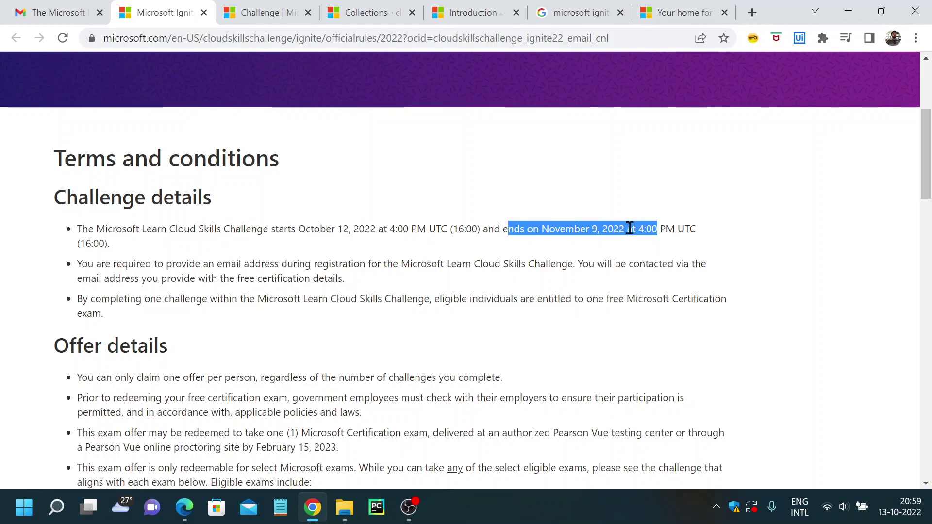
pyautogui.click(444, 249)
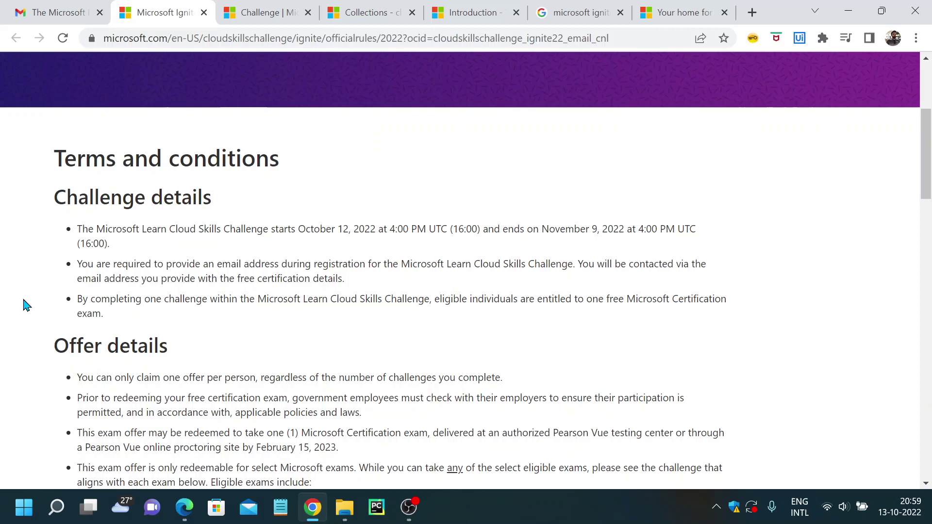
pyautogui.scroll(-1, 23, 304)
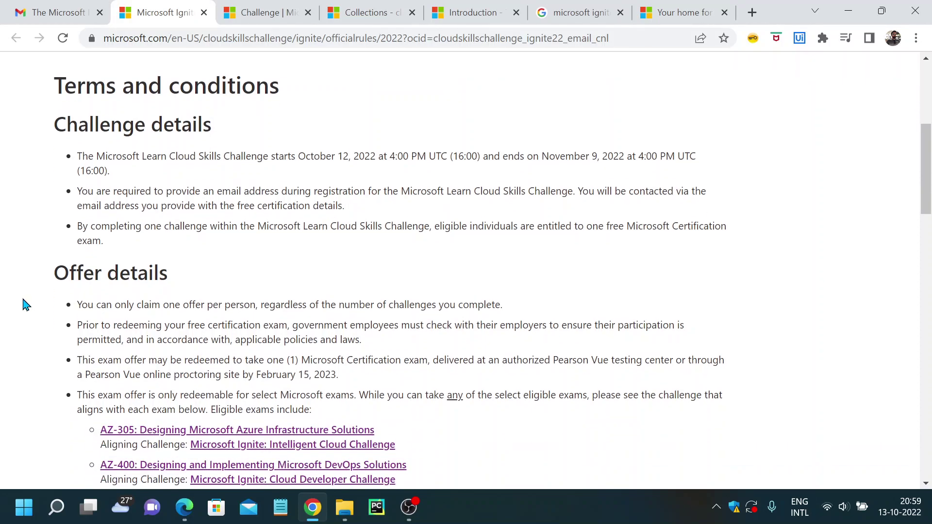
pyautogui.scroll(-1, 22, 304)
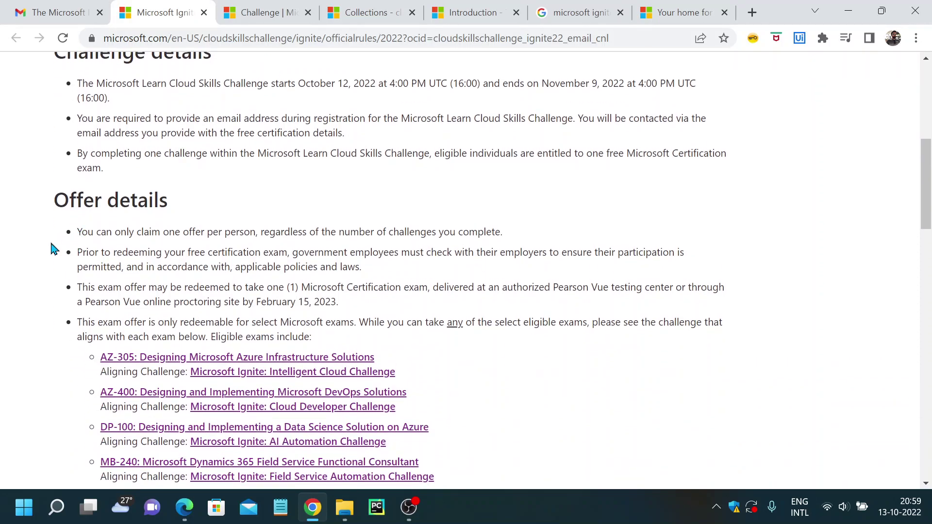
pyautogui.scroll(-1, 41, 242)
pyautogui.scroll(1, 40, 241)
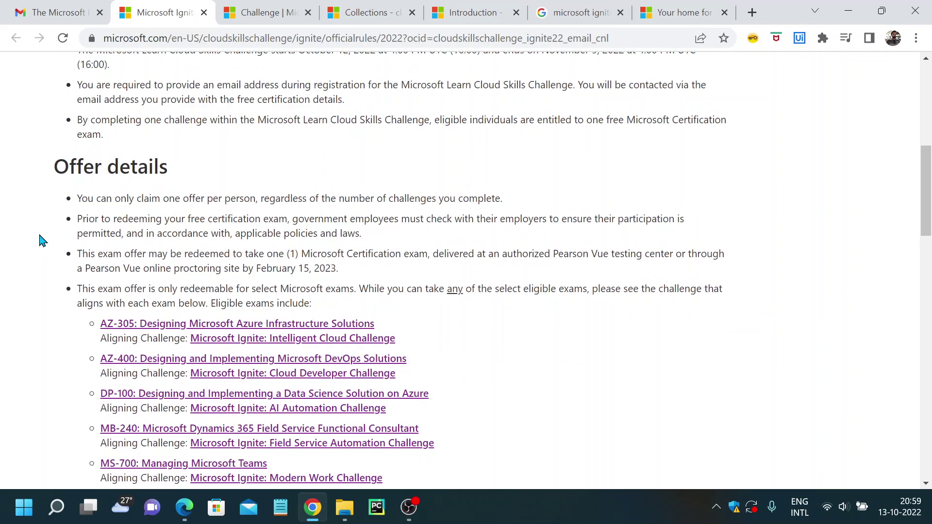
pyautogui.scroll(-4, 40, 241)
pyautogui.scroll(-2, 39, 246)
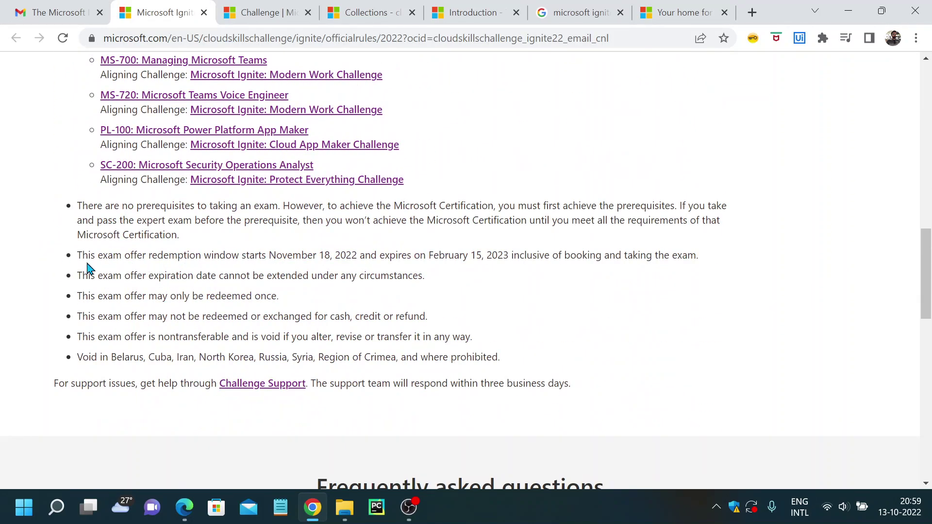
pyautogui.moveTo(84, 254); pyautogui.dragTo(231, 251)
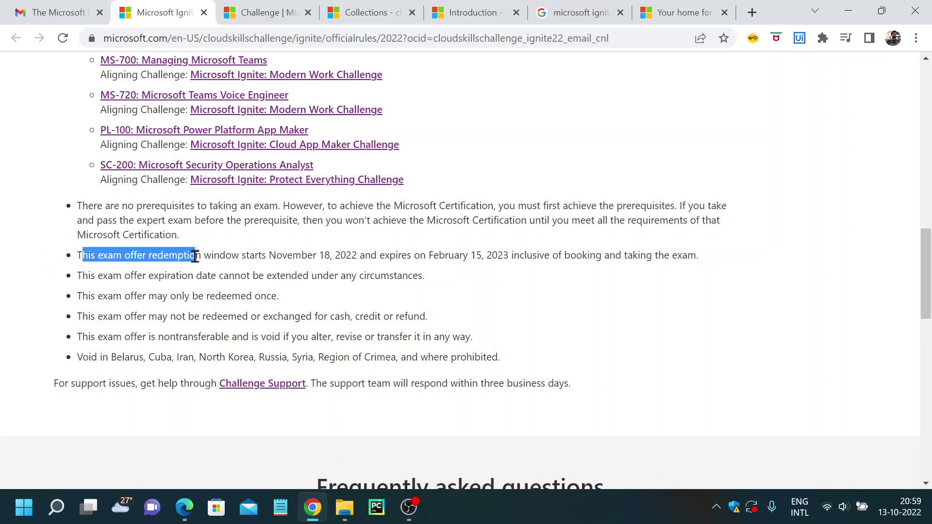
pyautogui.click(172, 260)
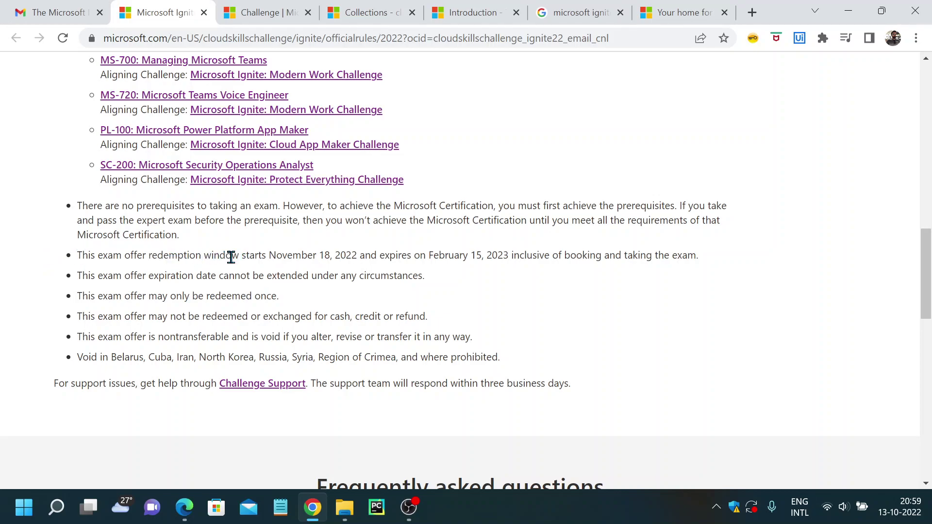
pyautogui.moveTo(270, 255)
pyautogui.mouseDown()
pyautogui.moveTo(367, 255)
pyautogui.moveTo(358, 255)
pyautogui.mouseUp()
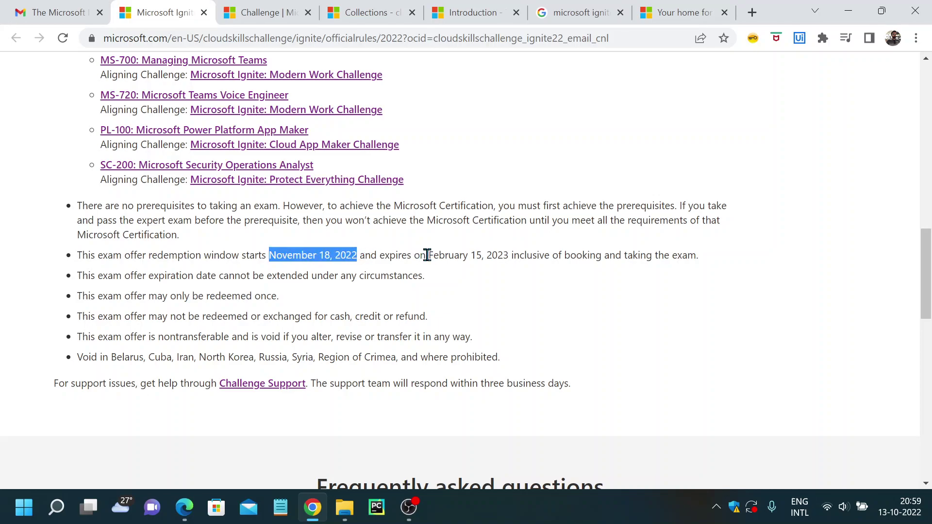
pyautogui.moveTo(429, 254); pyautogui.dragTo(493, 257)
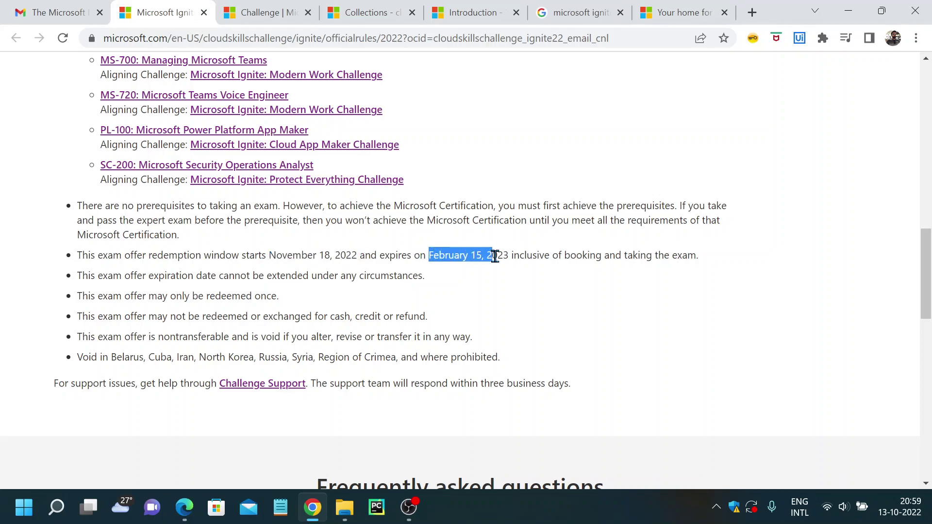
pyautogui.moveTo(509, 255)
pyautogui.mouseDown()
pyautogui.moveTo(117, 255)
pyautogui.moveTo(41, 267)
pyautogui.mouseUp()
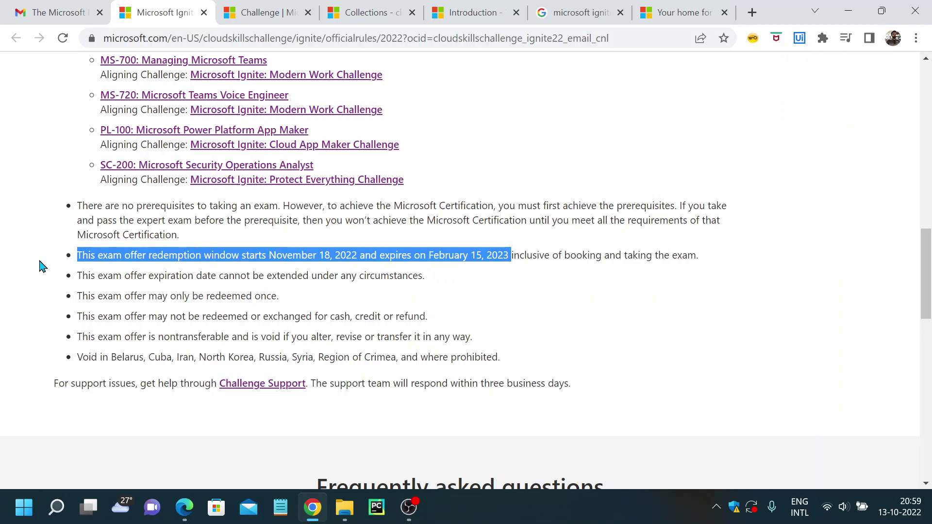
pyautogui.click(40, 267)
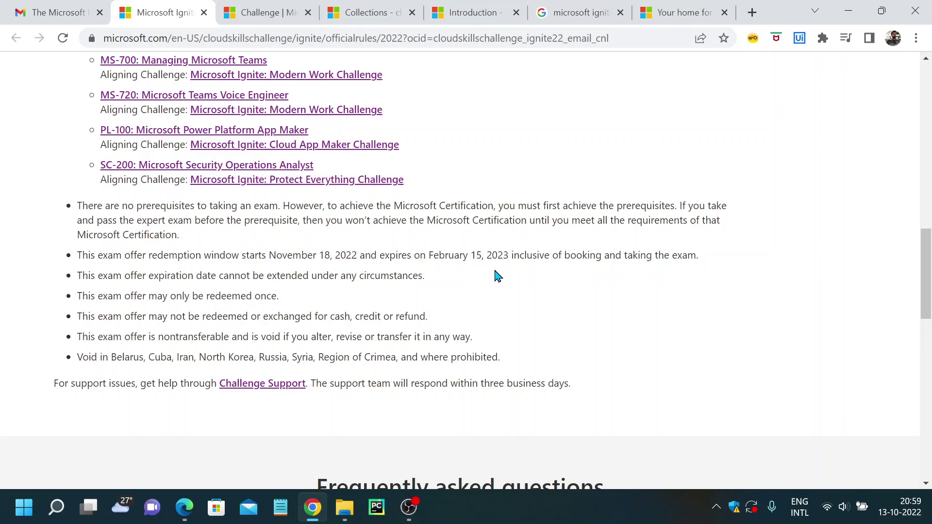
pyautogui.moveTo(508, 255); pyautogui.dragTo(278, 255)
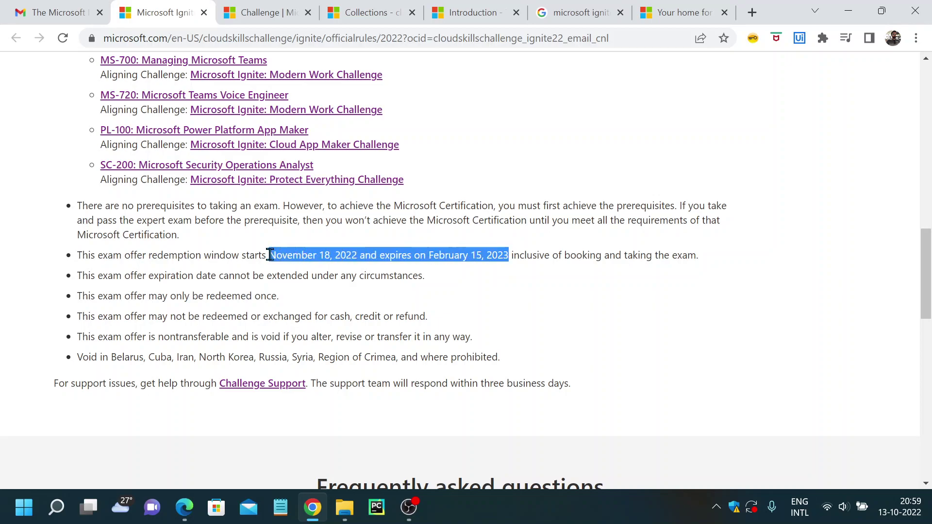
pyautogui.click(35, 259)
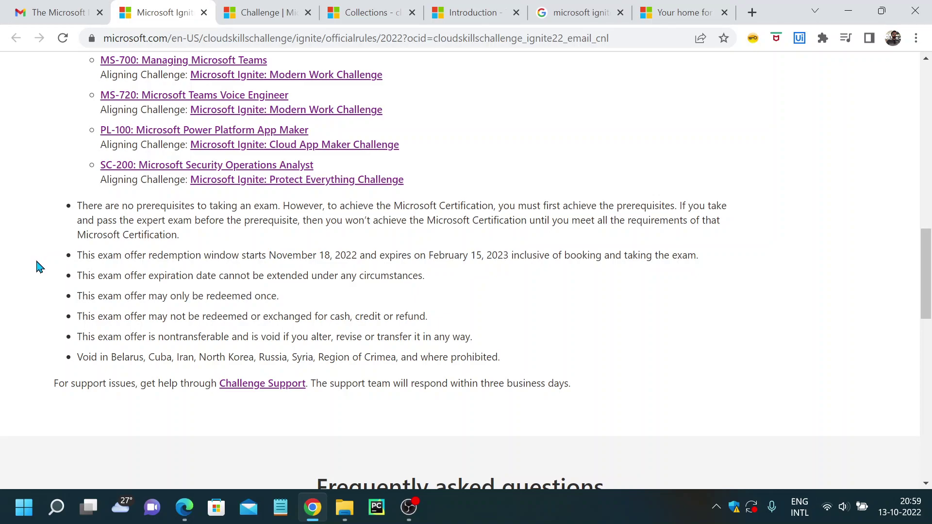
pyautogui.scroll(1, 255, 302)
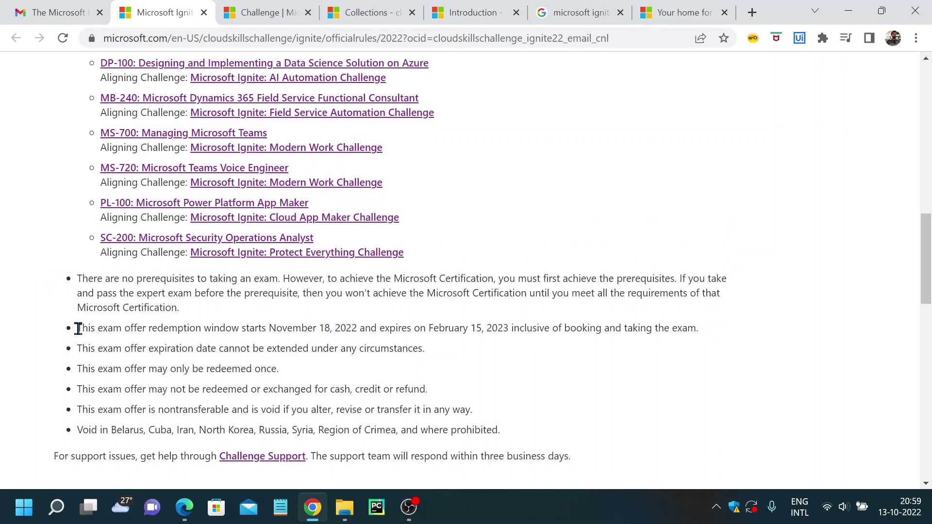
pyautogui.scroll(3, 25, 334)
pyautogui.scroll(1, 25, 332)
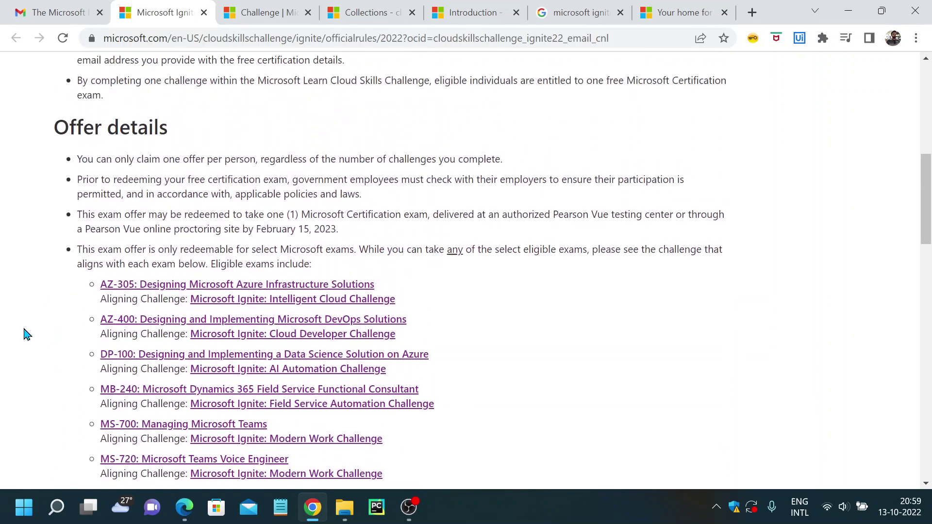
pyautogui.scroll(-1, 37, 291)
pyautogui.scroll(1, 45, 263)
pyautogui.scroll(1, 40, 265)
pyautogui.scroll(1, 40, 265)
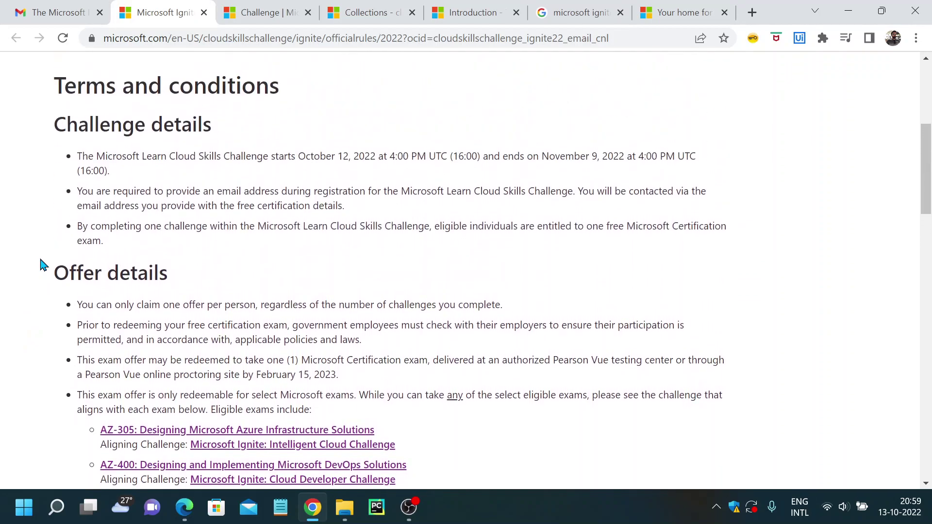
pyautogui.scroll(-1, 41, 266)
pyautogui.scroll(-2, 40, 265)
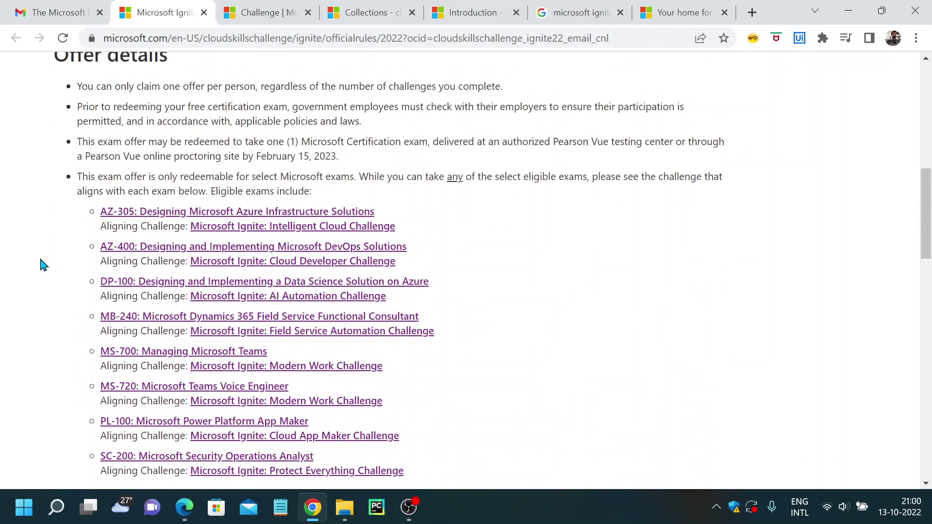
pyautogui.scroll(-4, 63, 298)
pyautogui.scroll(-1, 69, 304)
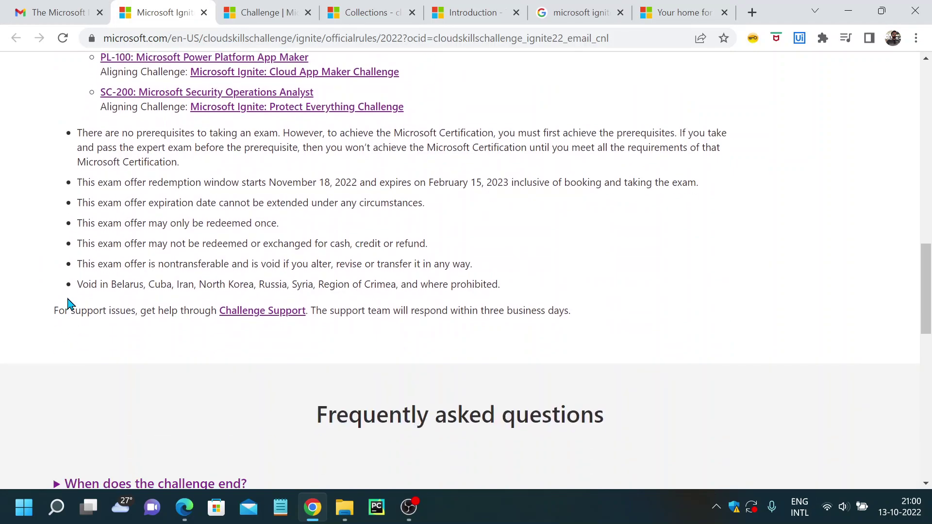
pyautogui.scroll(1, 58, 313)
pyautogui.scroll(1, 55, 350)
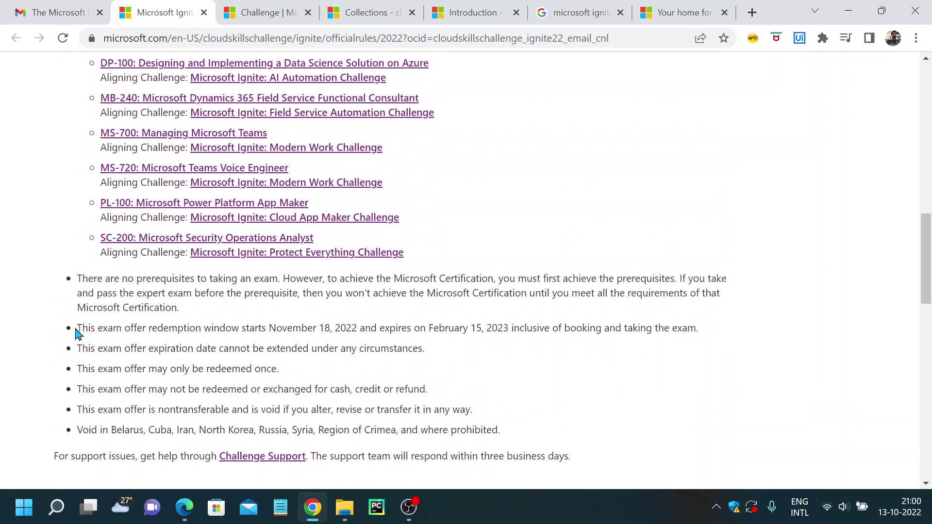
pyautogui.scroll(3, 44, 309)
pyautogui.scroll(3, 38, 307)
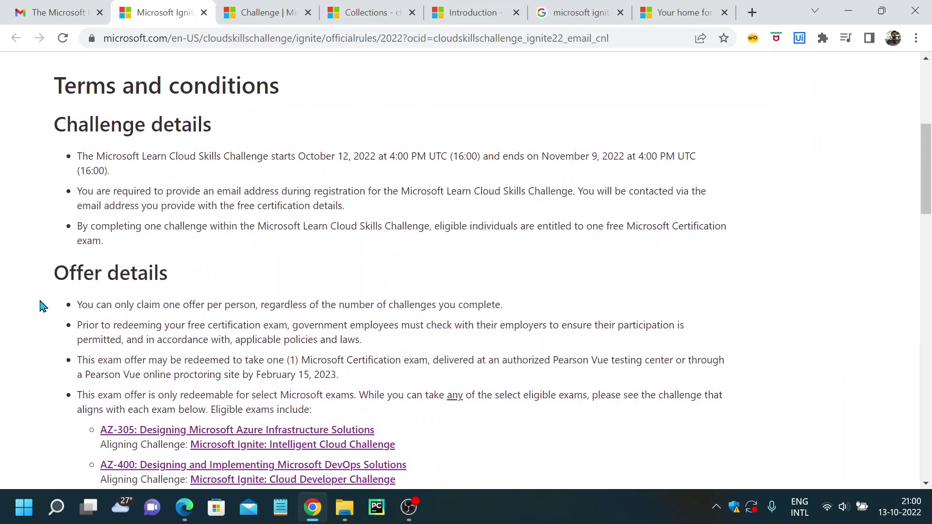
pyautogui.tripleClick(566, 158)
pyautogui.click(551, 179)
pyautogui.scroll(-2, 477, 247)
pyautogui.scroll(-3, 552, 282)
pyautogui.scroll(-2, 550, 283)
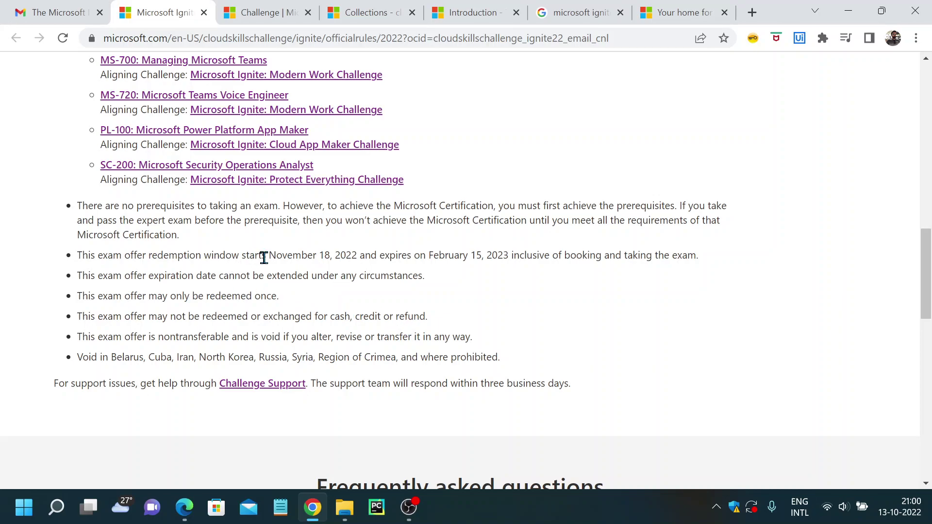
pyautogui.moveTo(268, 257); pyautogui.dragTo(335, 256)
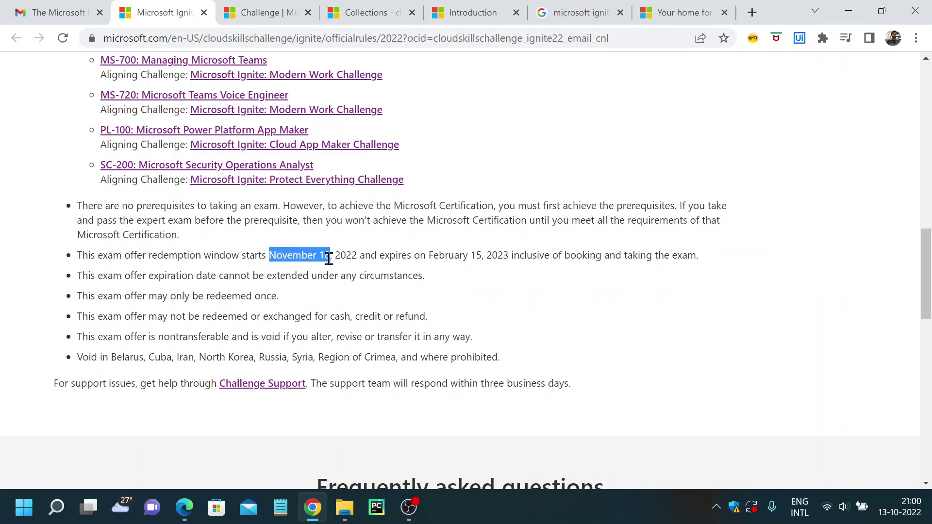
pyautogui.click(490, 282)
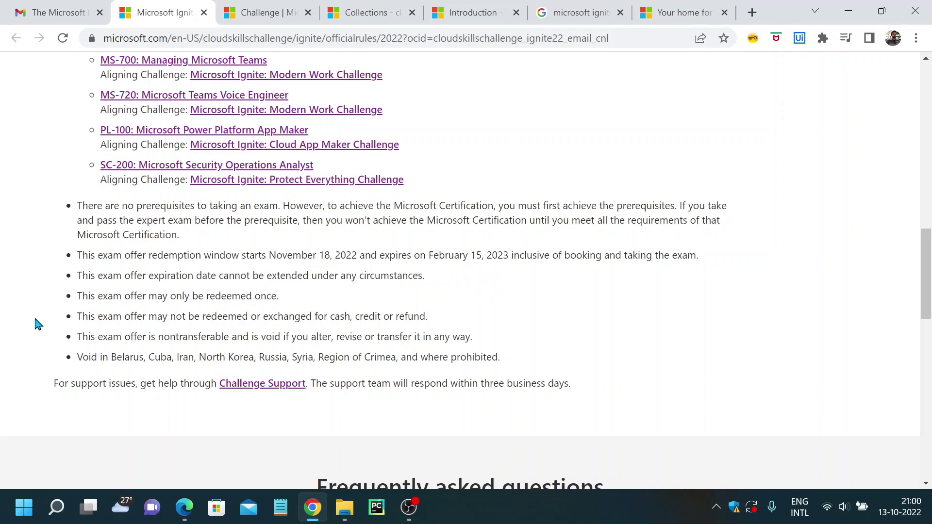
pyautogui.scroll(-3, 36, 322)
pyautogui.scroll(3, 17, 327)
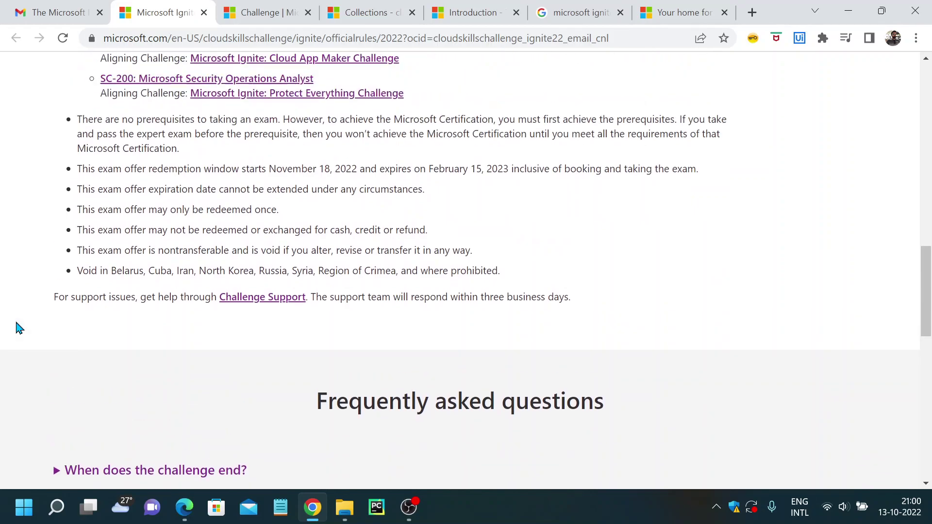
pyautogui.scroll(3, 19, 328)
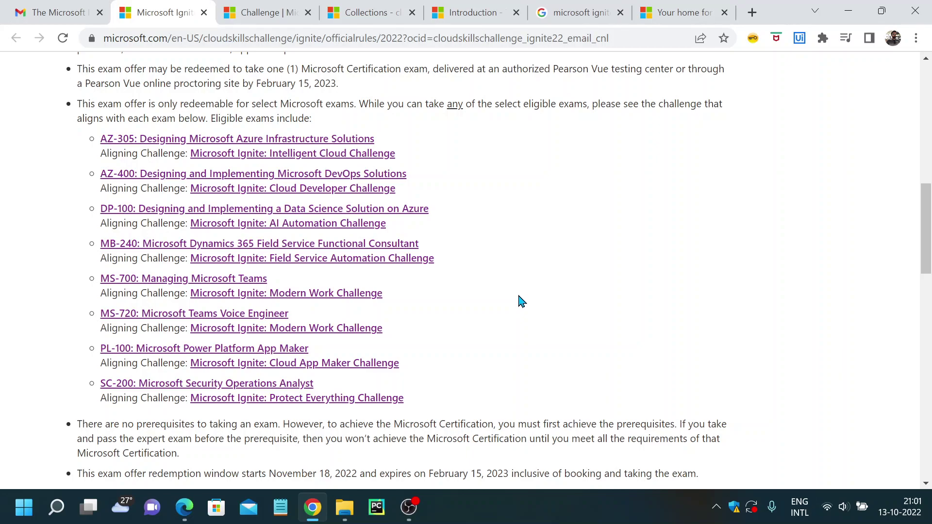
pyautogui.scroll(-1, 518, 301)
pyautogui.scroll(-3, 674, 240)
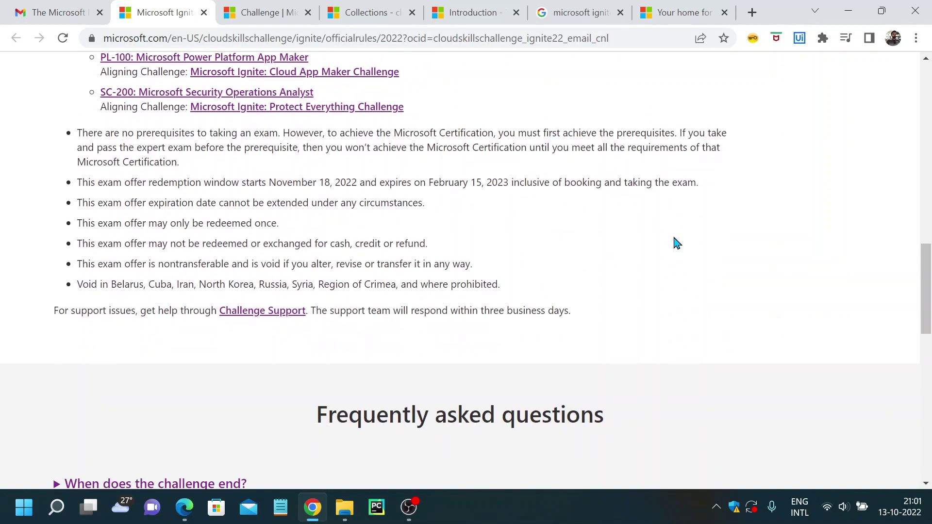
pyautogui.scroll(-4, 674, 242)
pyautogui.scroll(3, 676, 252)
pyautogui.scroll(2, 686, 281)
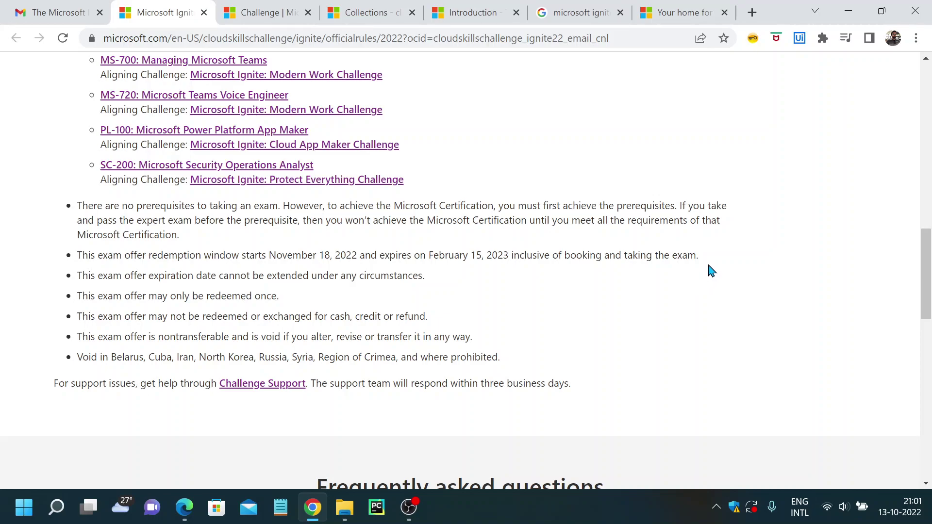
pyautogui.scroll(1, 803, 295)
pyautogui.scroll(3, 804, 299)
pyautogui.scroll(2, 804, 299)
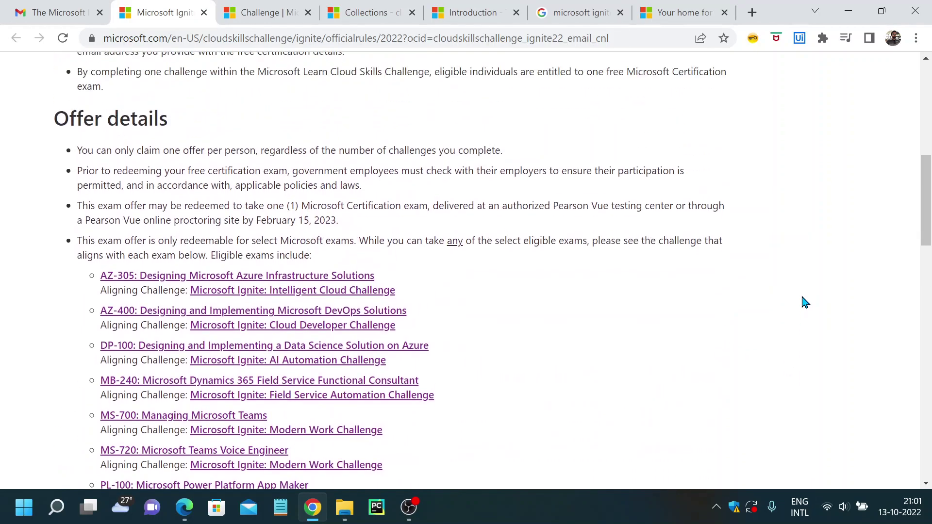